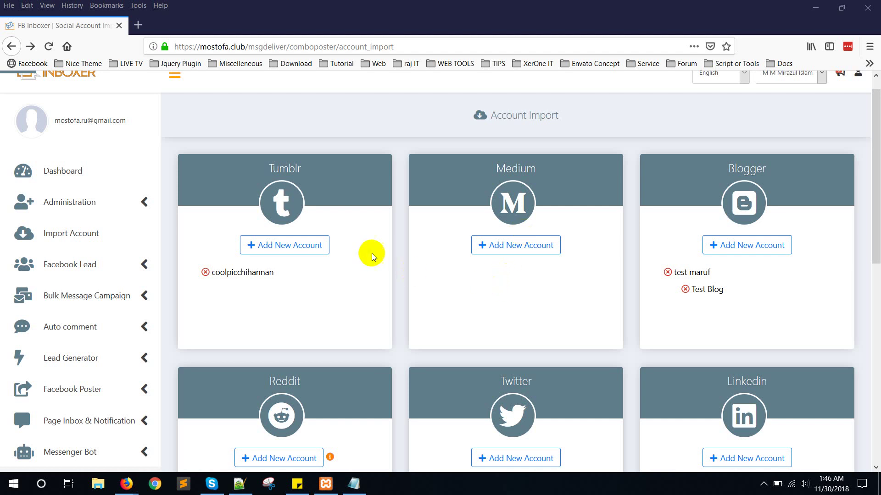
Expand and collapse the per-network API settings, then reload the Account Import page
scroll(456, 252, "down", 3)
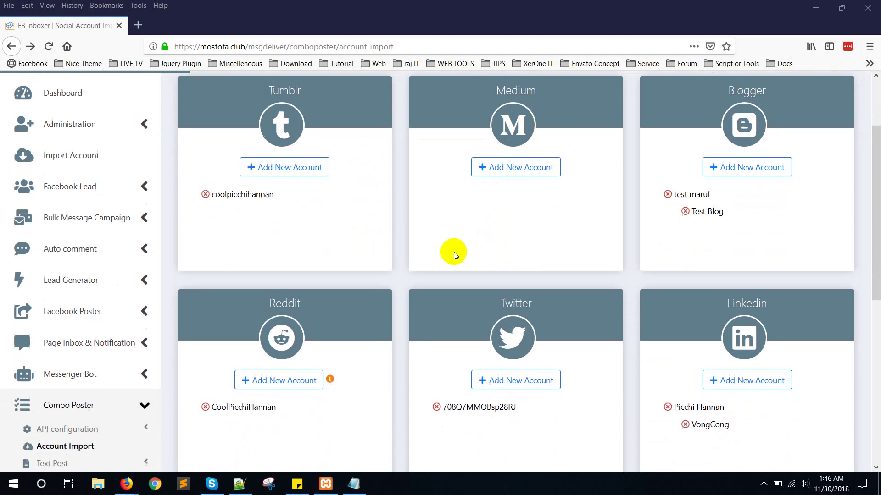
scroll(555, 266, "down", 3)
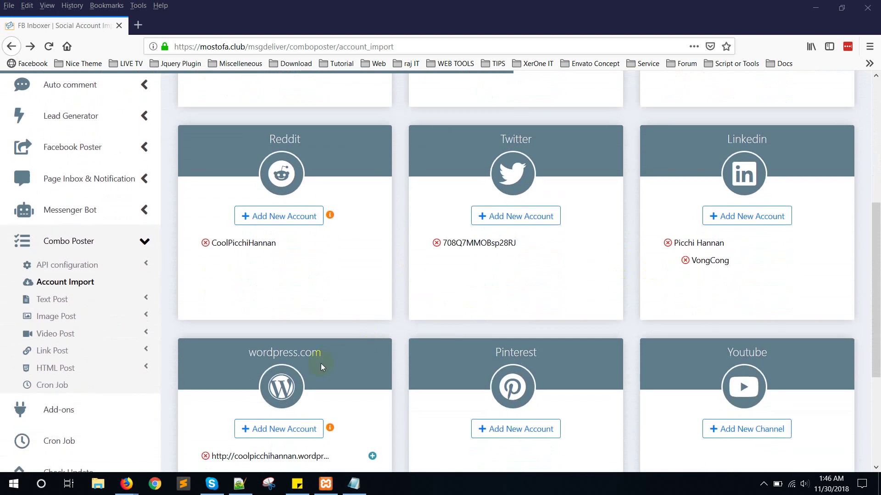
scroll(563, 321, "down", 2)
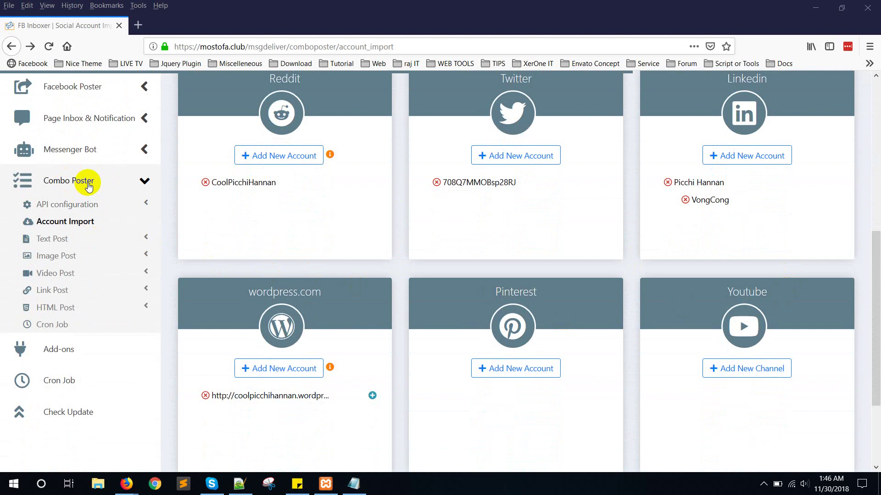
left_click(81, 208)
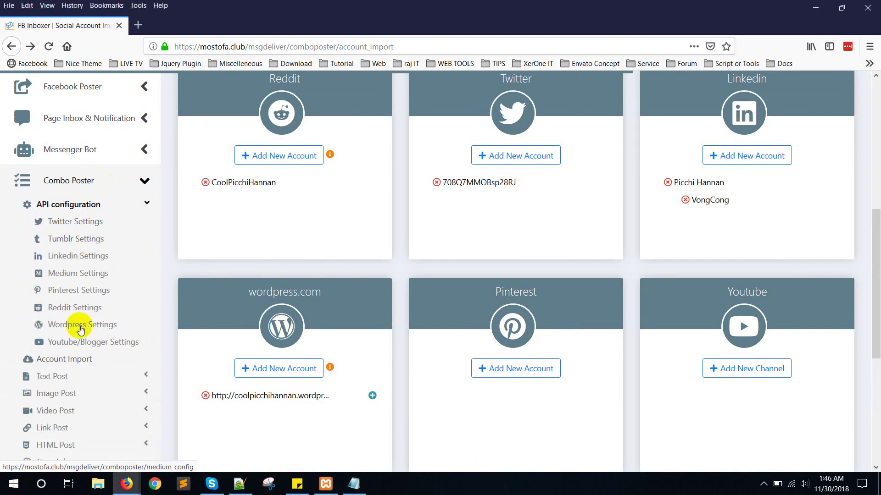
left_click(92, 206)
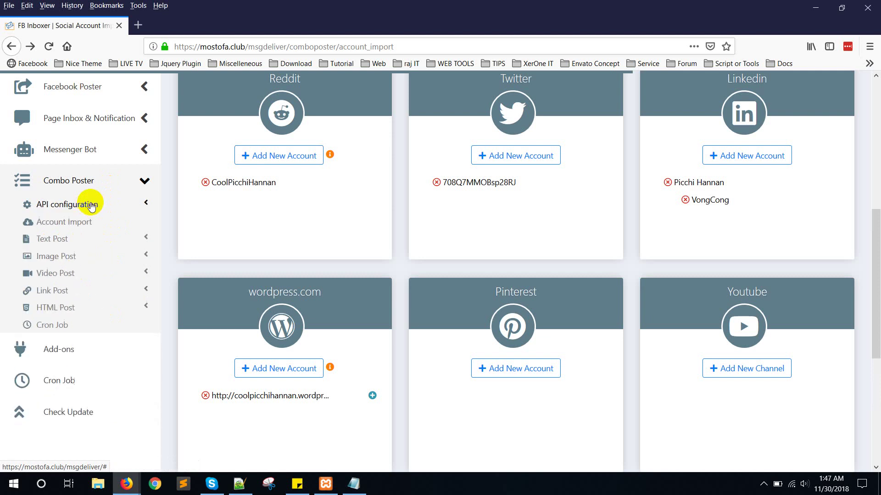
left_click(78, 224)
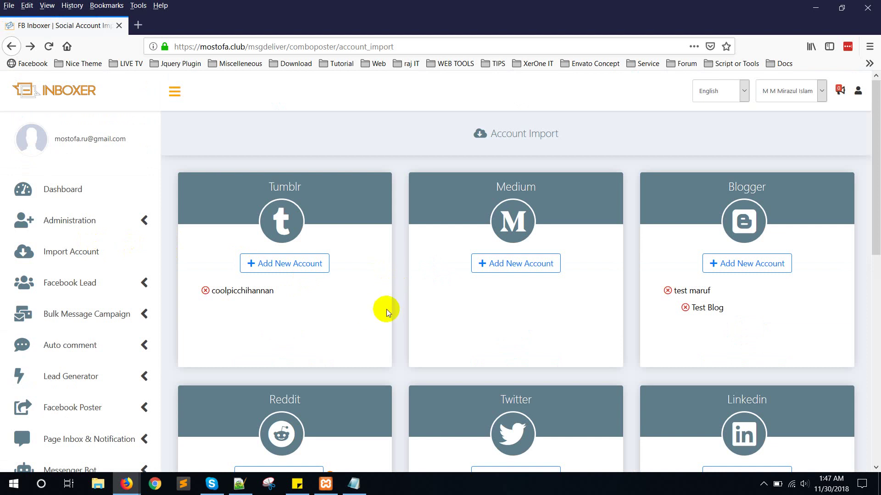
Add a second Tumblr account by allowing ComboPoster access on Tumblr's permission page
scroll(387, 309, "down", 2)
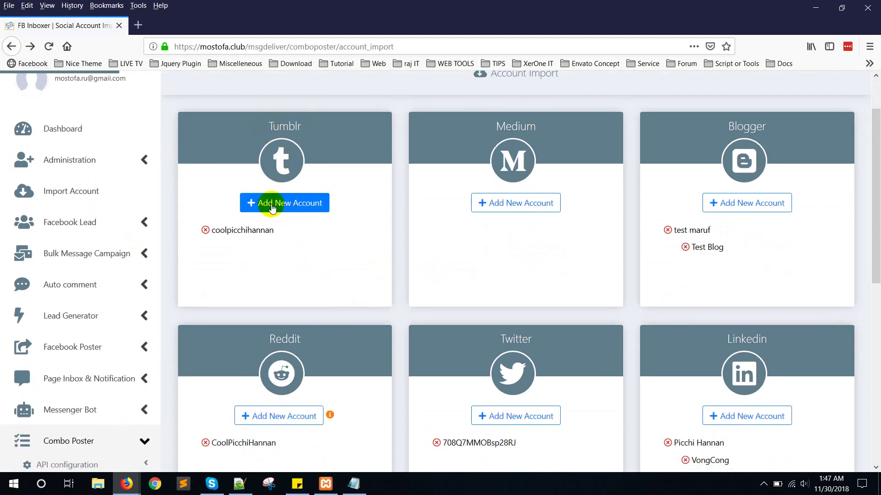
left_click(255, 205)
left_click(289, 206)
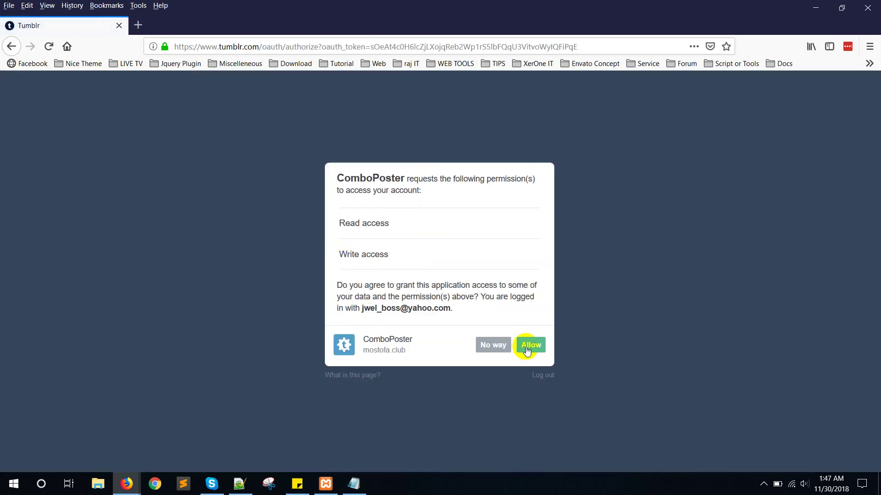
left_click(533, 347)
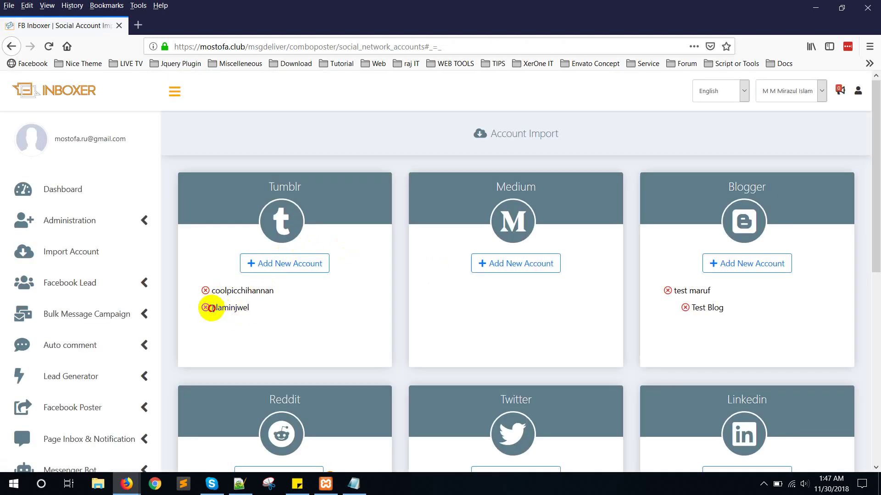
left_click_drag(208, 306, 263, 318)
left_click(263, 318)
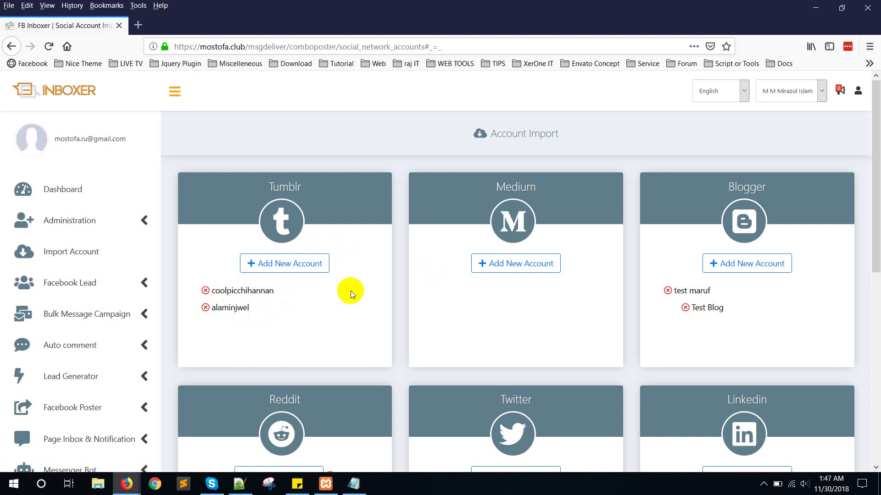
left_click(763, 484)
left_click(761, 440)
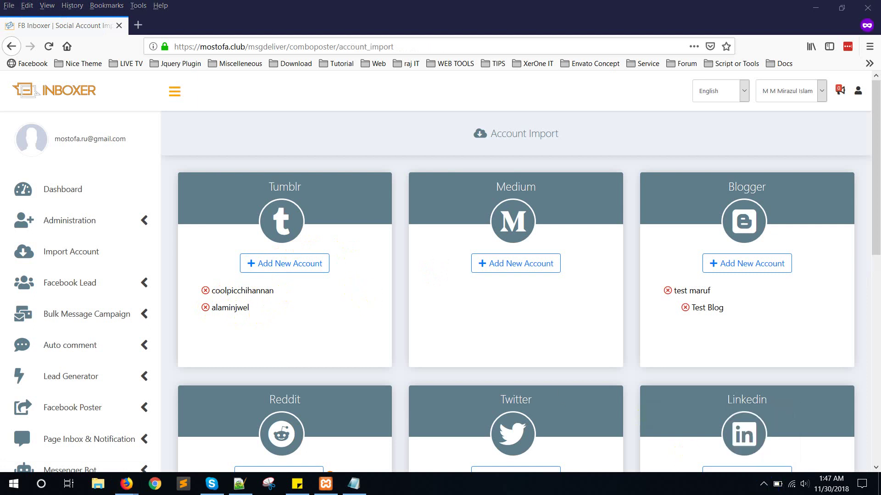
Authorize ComboPoster on Medium so the empty Medium card lists one account
left_click(509, 268)
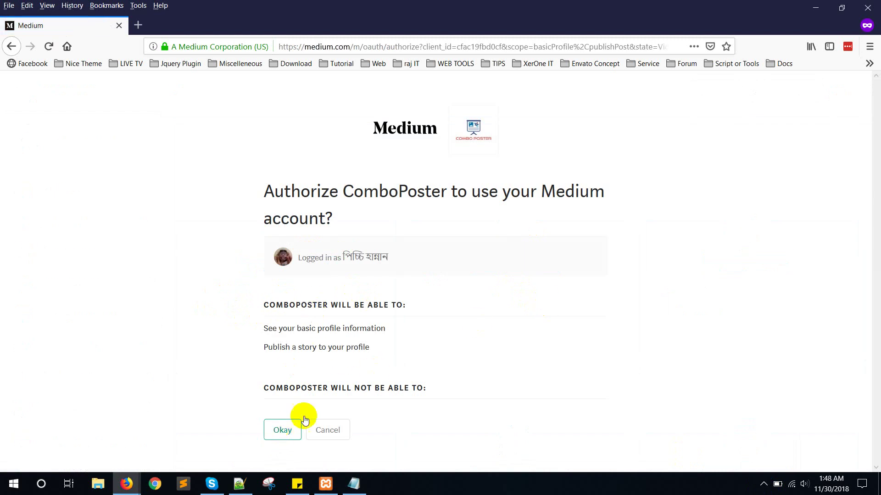
left_click(282, 433)
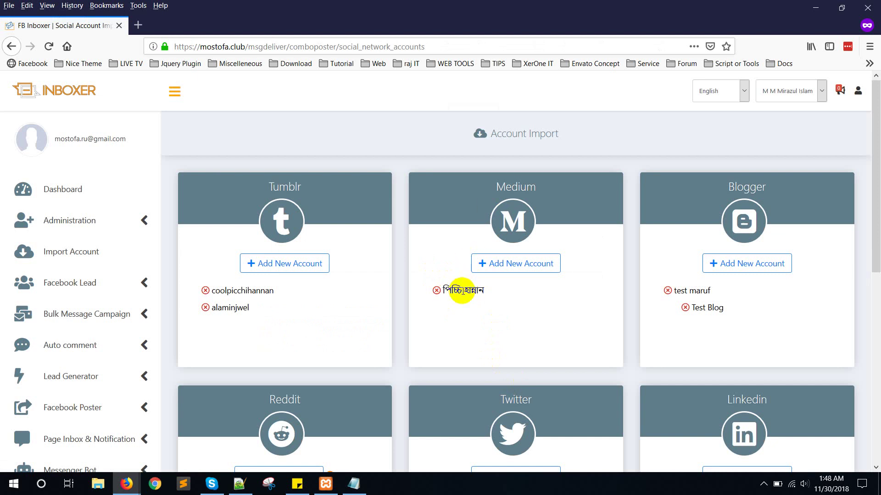
left_click(764, 484)
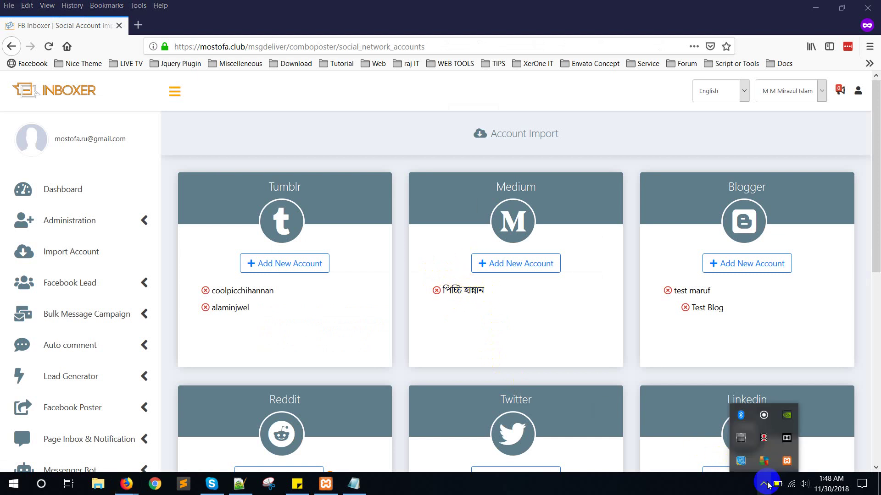
left_click(764, 438)
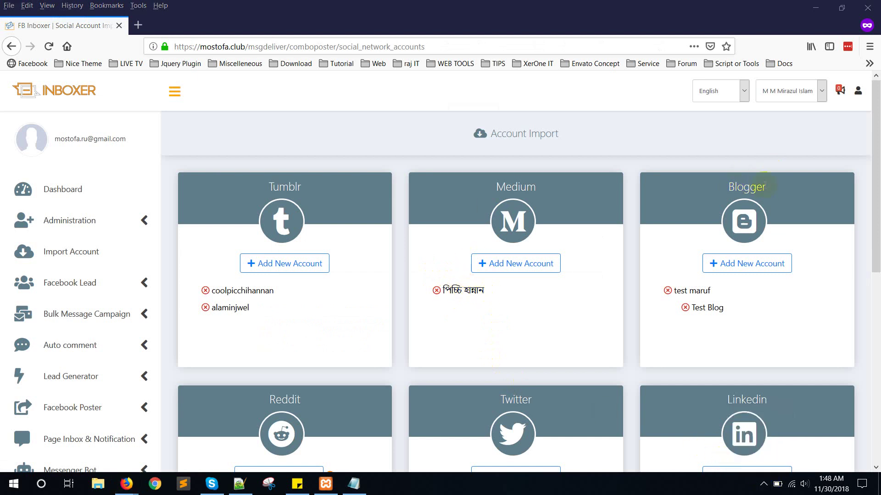
Connect the first listed Google account to Blogger and allow Blogger management
left_click(752, 264)
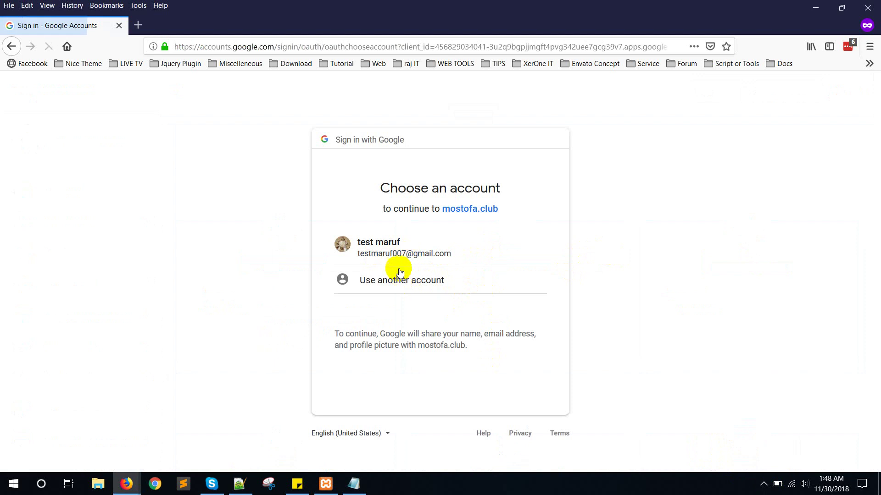
left_click(400, 253)
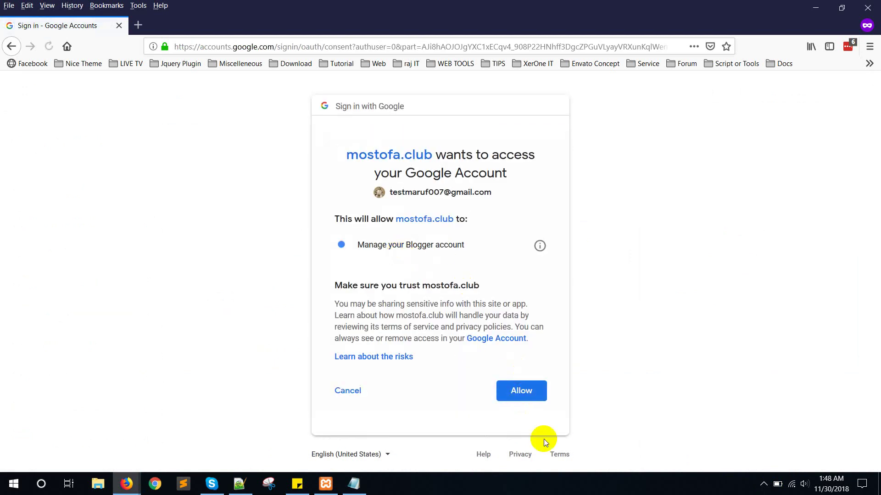
left_click(527, 393)
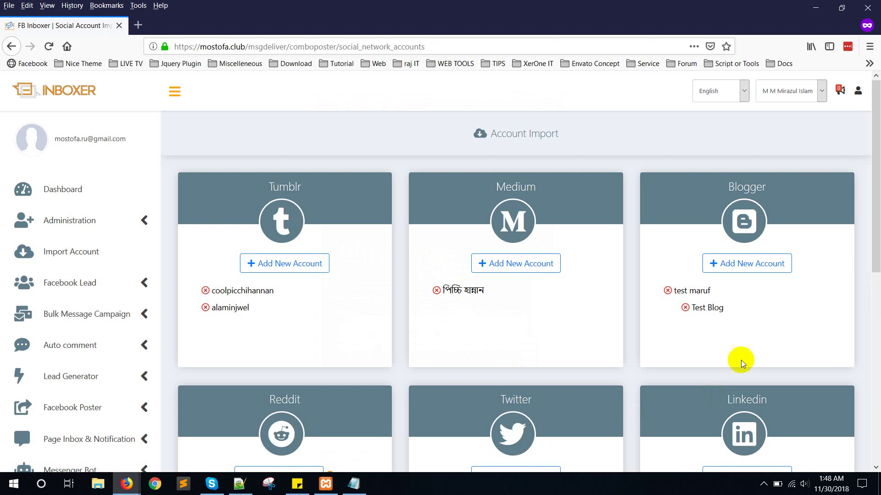
left_click(764, 484)
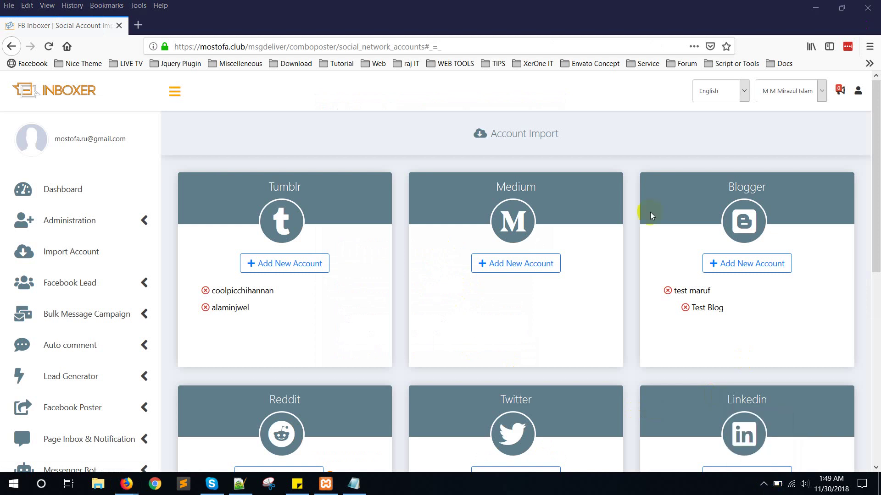
Connect another Google account to Blogger, adding SociRocket Test Blog 1 and 2
scroll(789, 250, "down", 2)
left_click(767, 211)
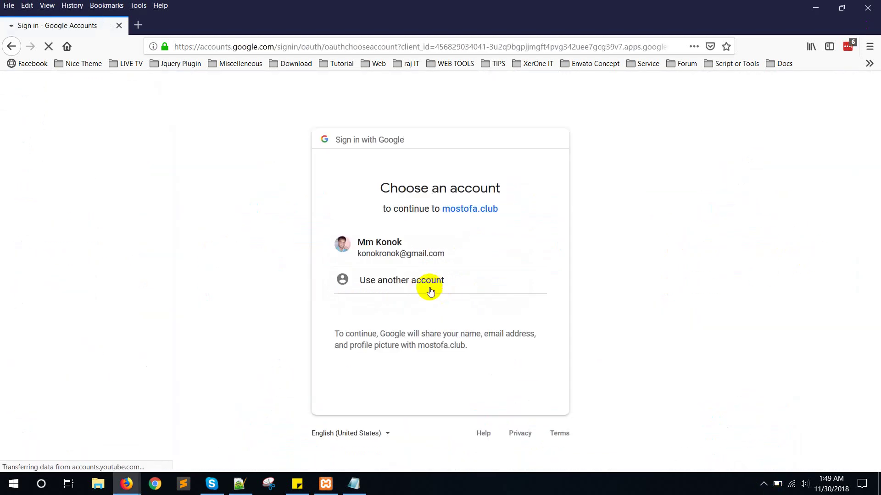
left_click(405, 261)
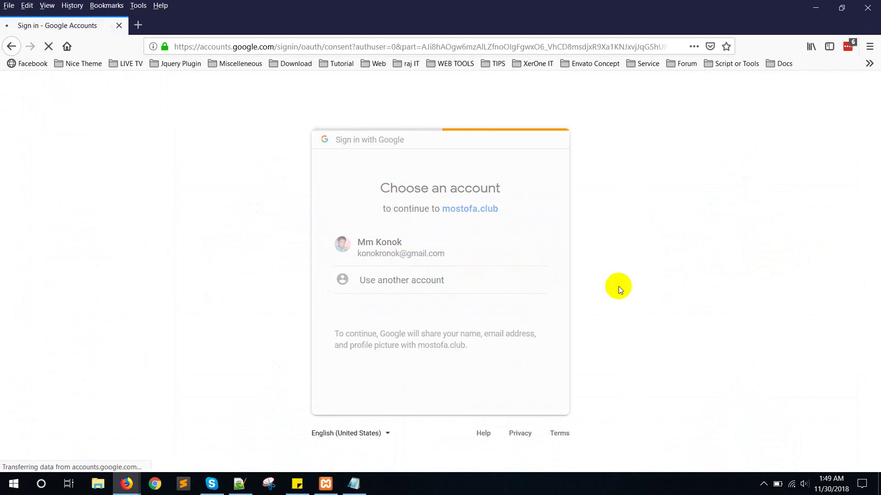
left_click(521, 390)
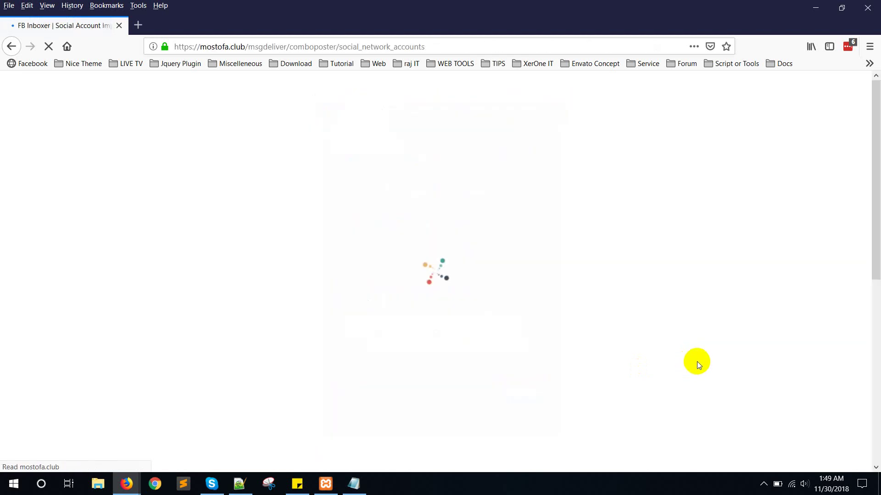
Add another Reddit account by allowing ComboPoster access on Reddit
scroll(688, 358, "down", 3)
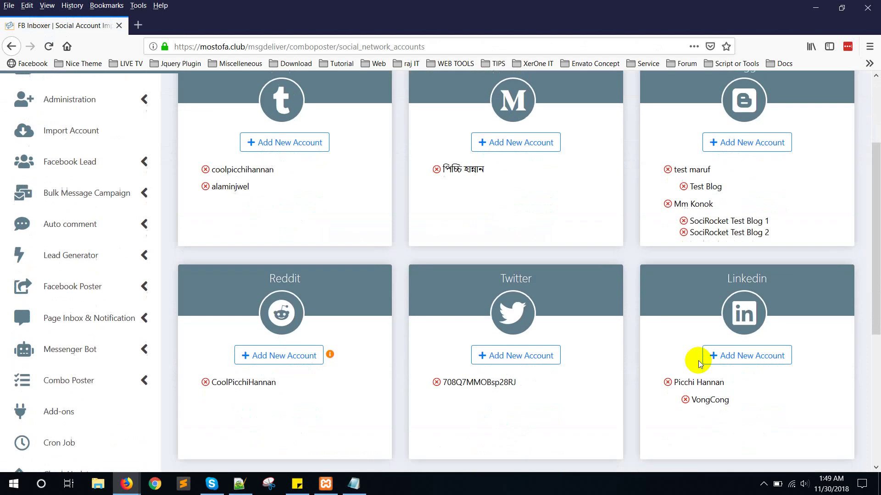
left_click(257, 356)
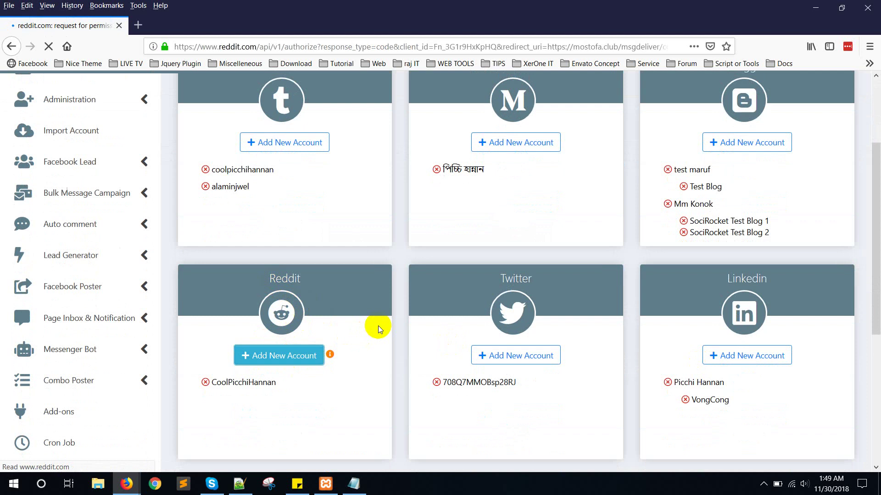
scroll(494, 332, "down", 4)
scroll(494, 332, "down", 2)
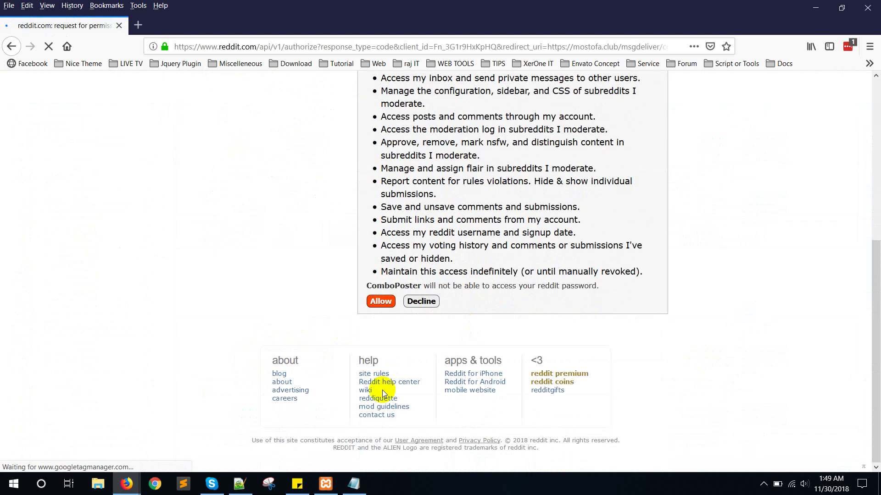
left_click(381, 301)
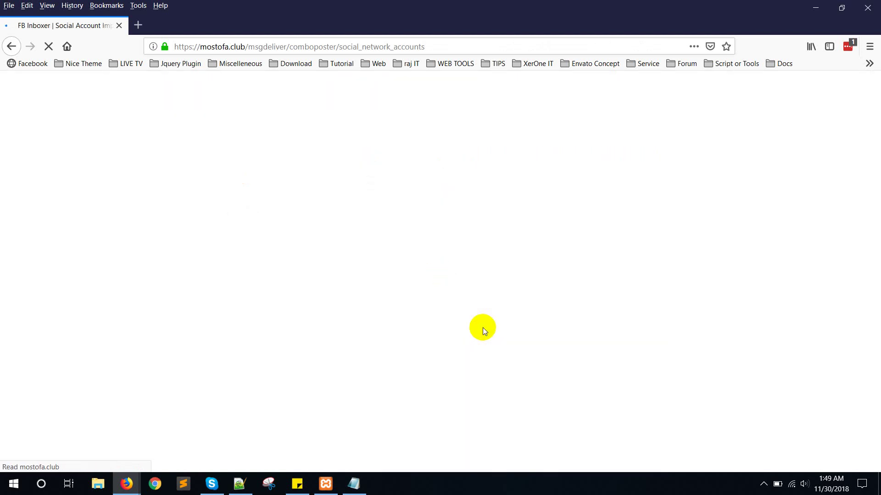
Add a second Twitter account by authorizing the ComboPoster app
scroll(481, 329, "down", 5)
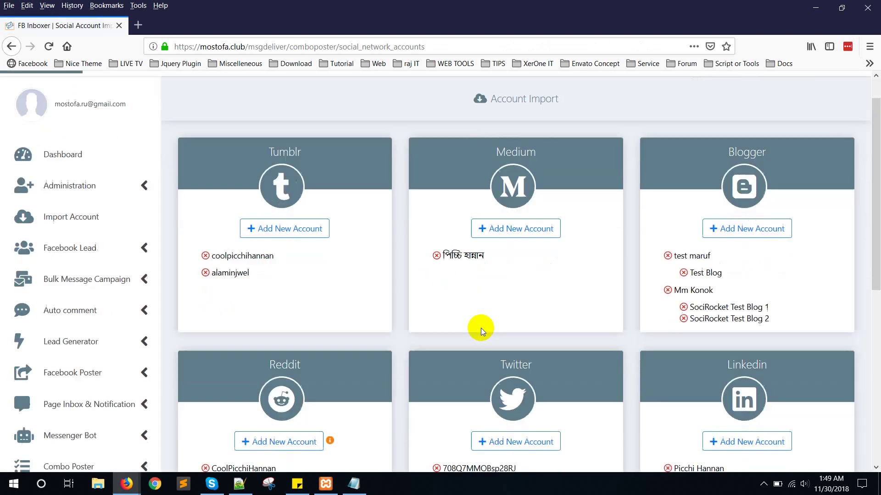
left_click(520, 234)
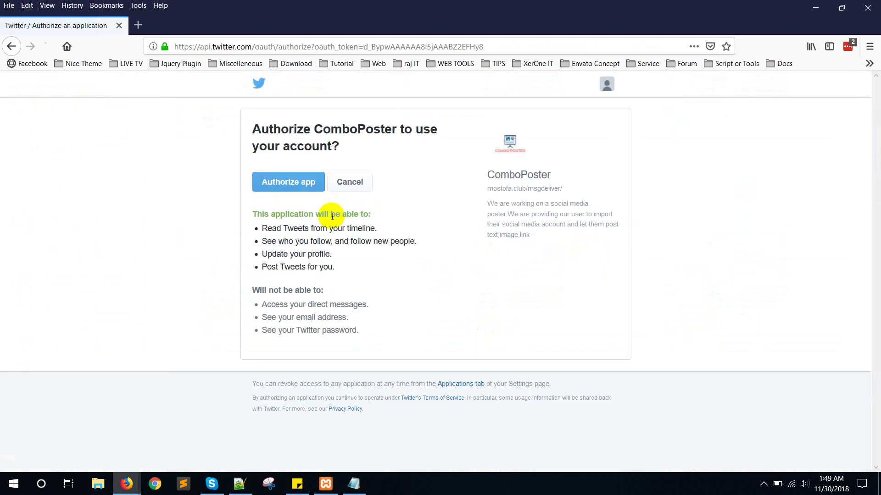
left_click(282, 184)
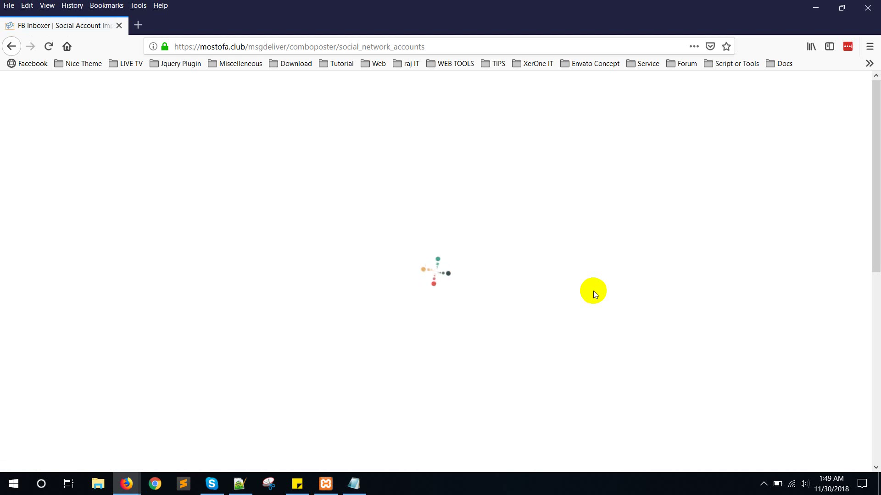
scroll(593, 291, "down", 5)
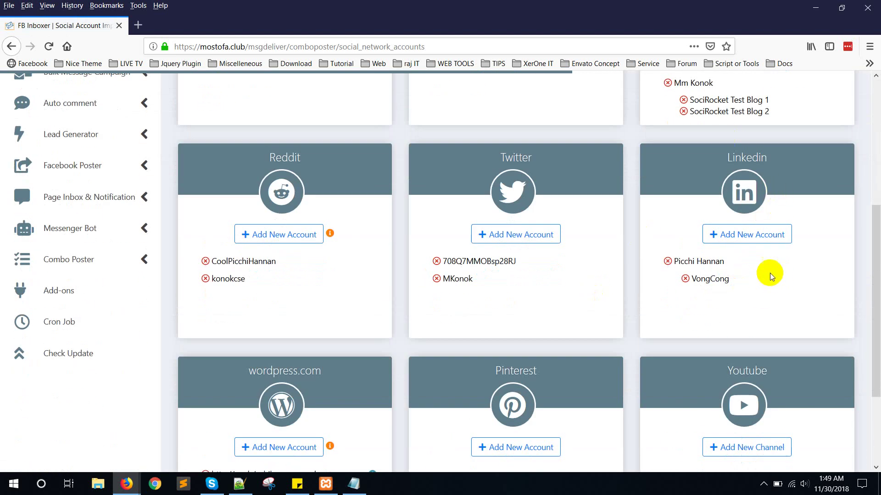
Add another LinkedIn account by granting ComboPoster access
left_click(775, 235)
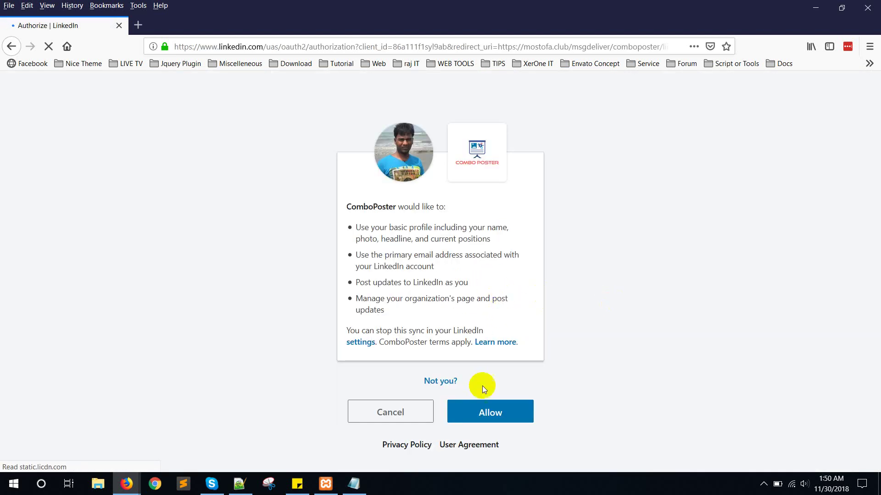
left_click(497, 417)
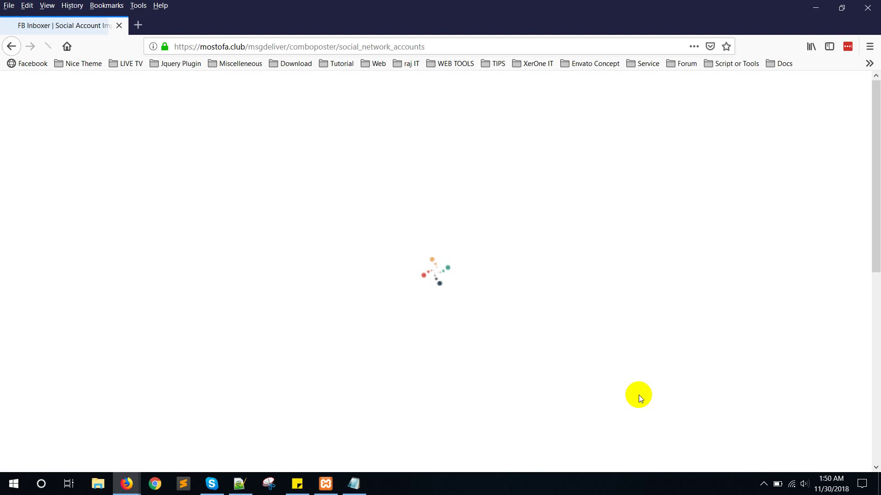
scroll(638, 395, "down", 3)
scroll(606, 392, "down", 3)
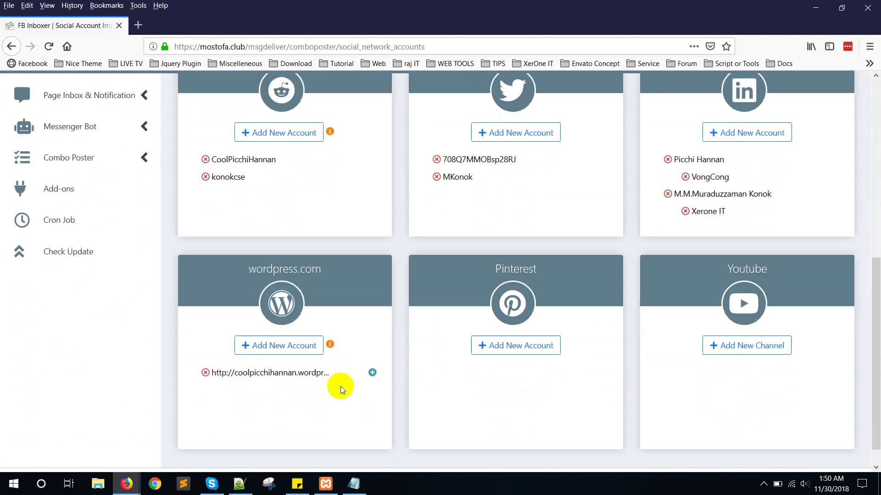
Connect the combopostersite WordPress.com blog and approve ComboPoster for it
left_click(285, 321)
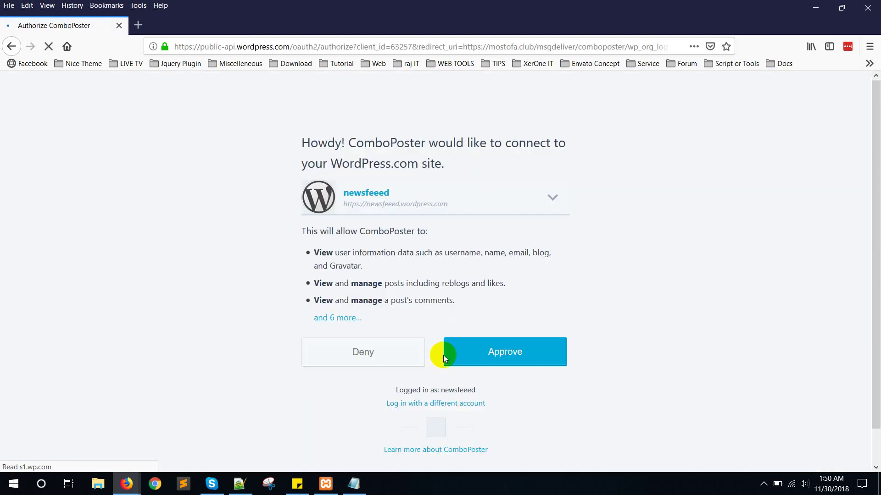
left_click(398, 198)
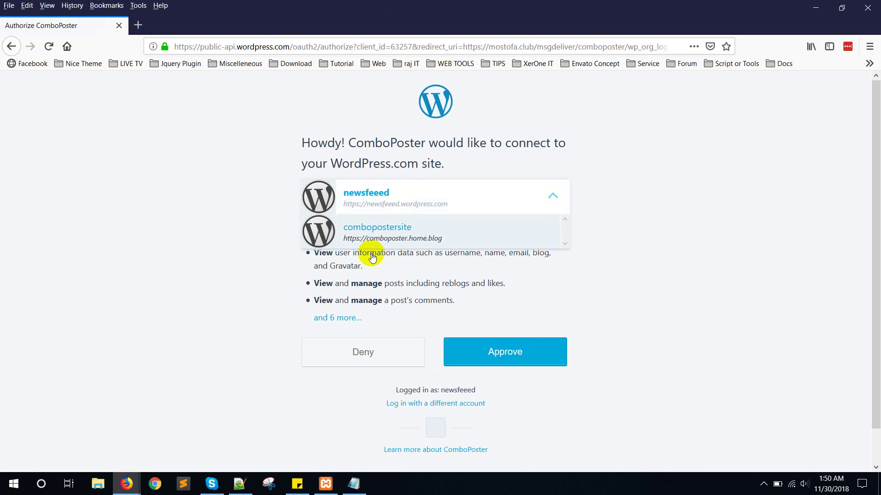
left_click(398, 237)
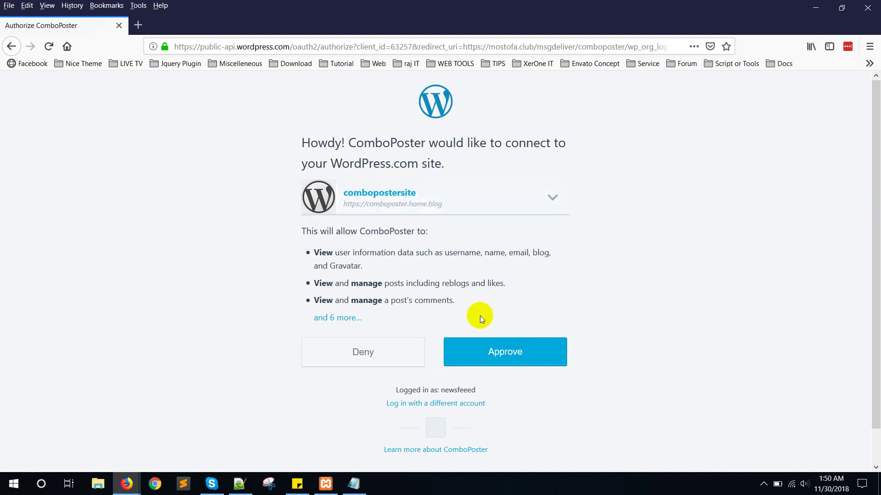
left_click(506, 351)
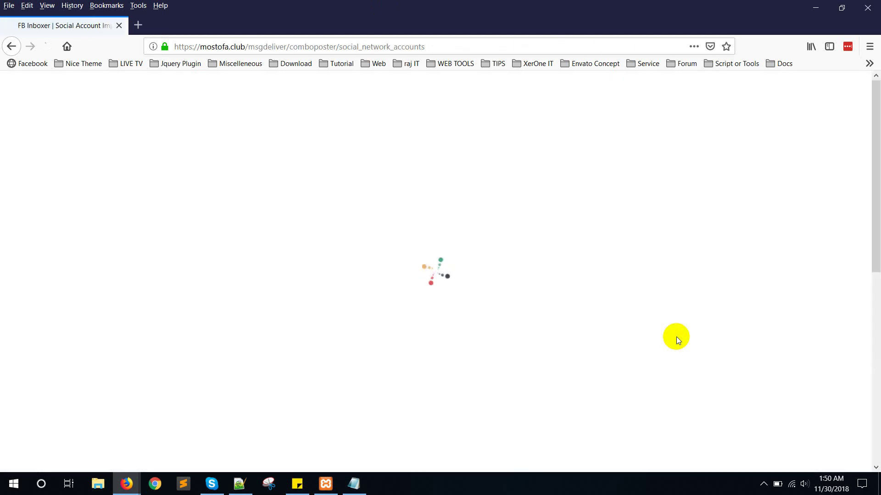
scroll(637, 341, "down", 8)
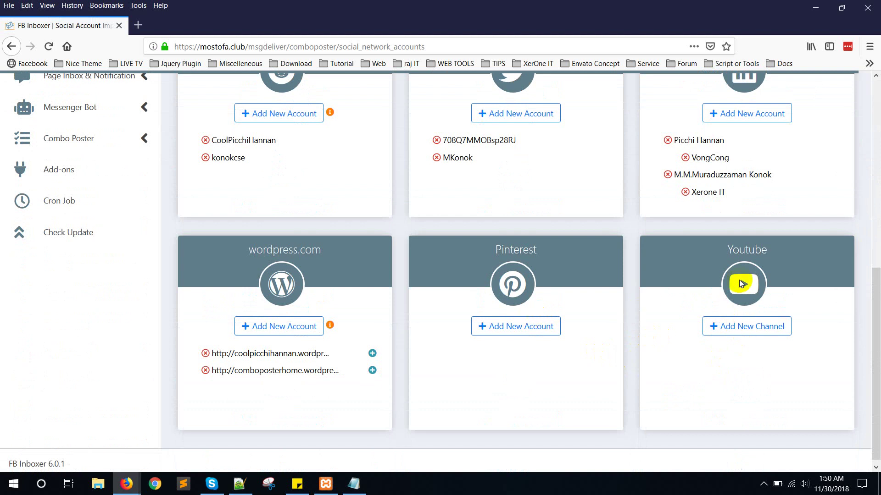
Allow Google's YouTube consent so one channel is listed on the Youtube card
left_click(738, 327)
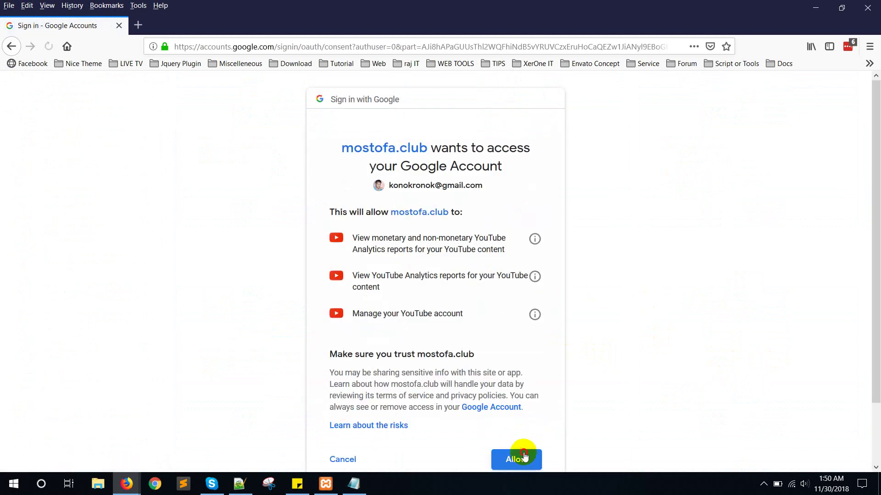
left_click(516, 459)
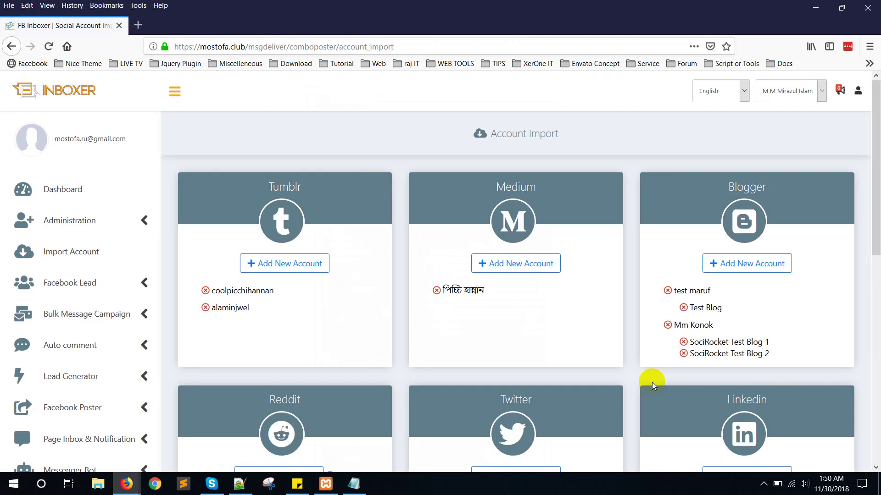
scroll(651, 382, "down", 6)
scroll(652, 382, "down", 3)
left_click(763, 484)
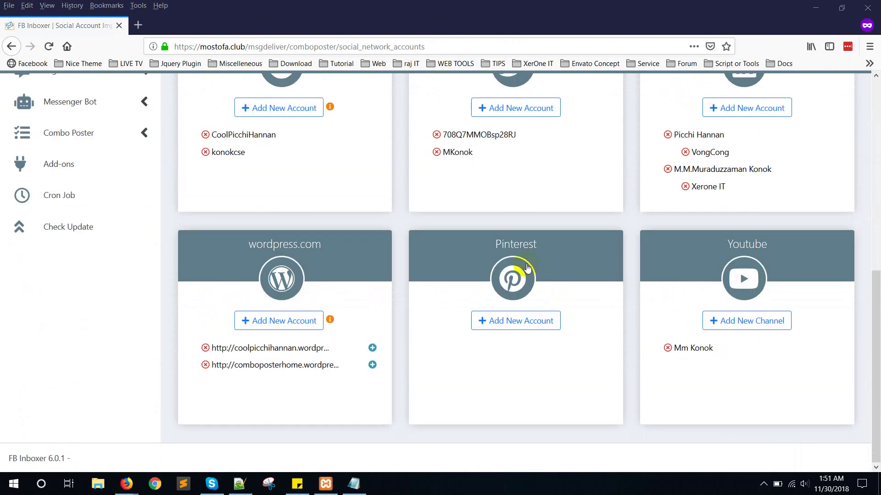
Connect a Pinterest account with boards test-api, computer, workout and cool-stuff
left_click(519, 322)
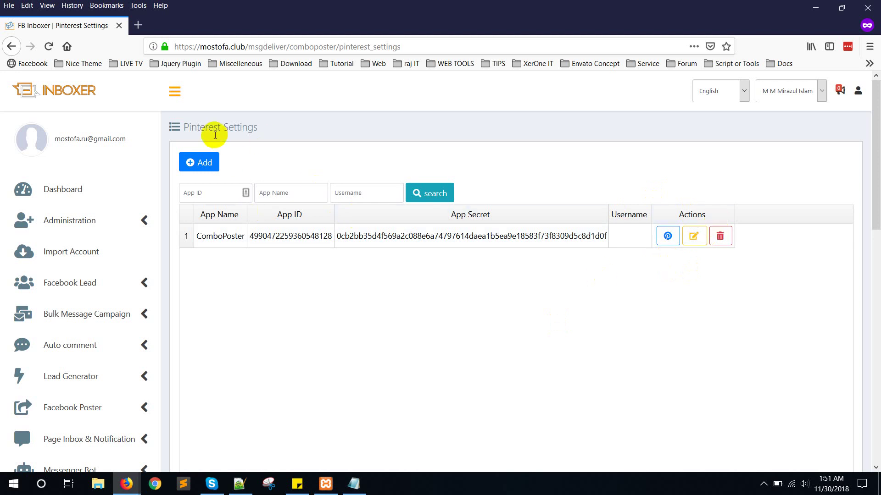
left_click(667, 236)
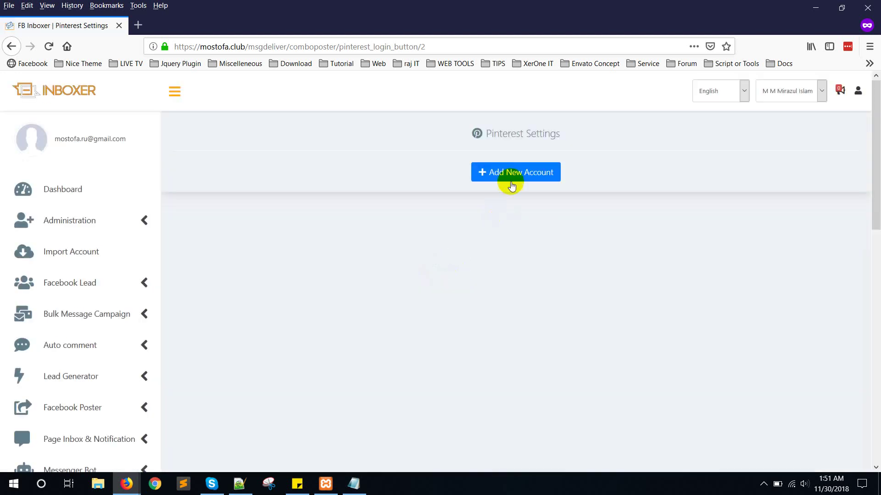
left_click(510, 178)
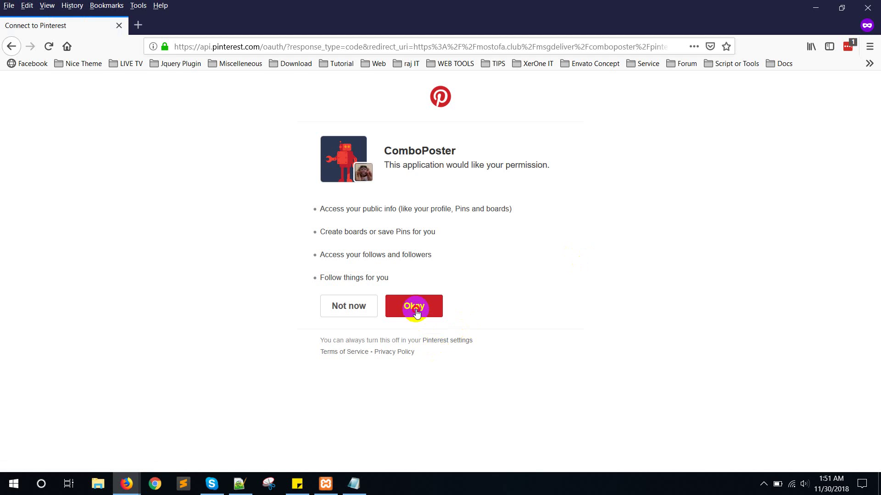
left_click(415, 309)
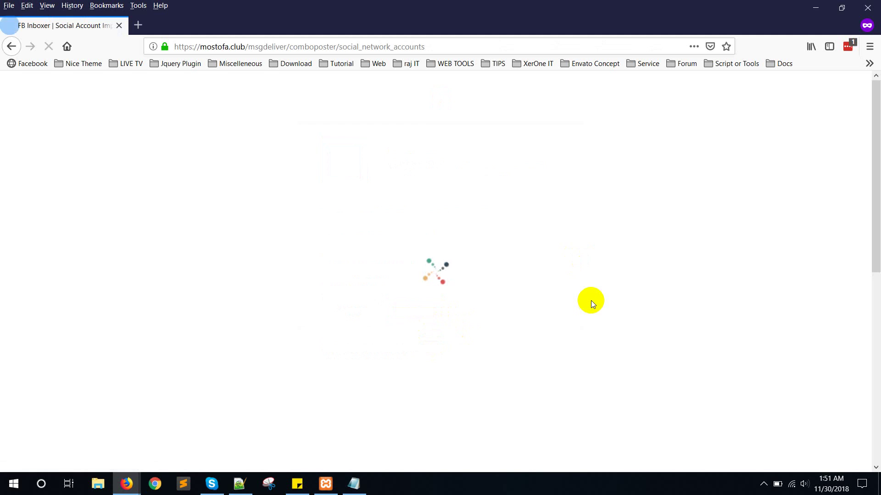
scroll(592, 300, "down", 7)
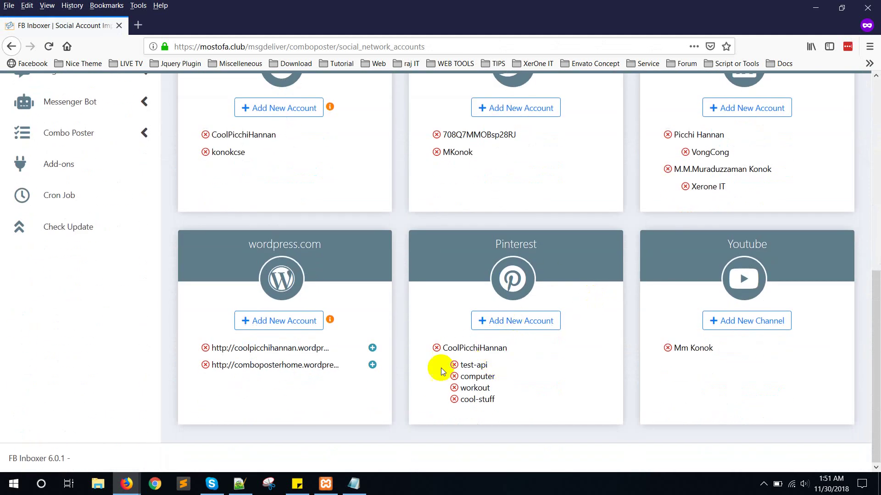
scroll(484, 389, "up", 4)
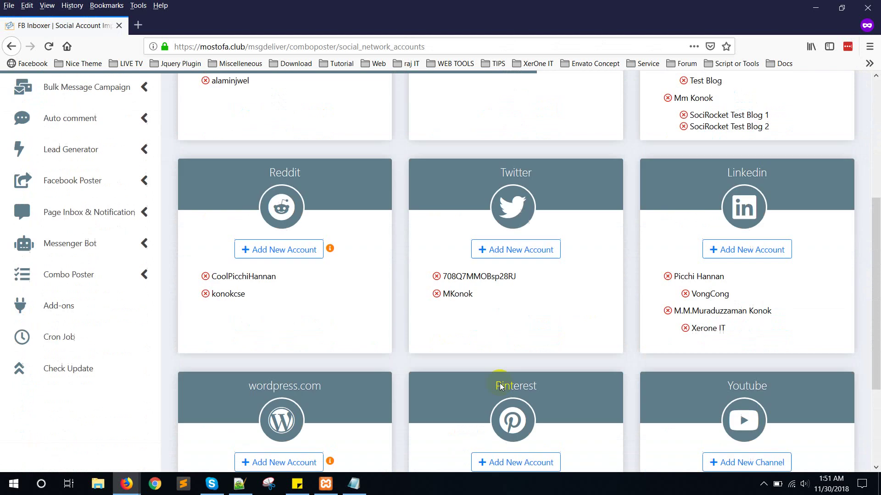
left_click(98, 316)
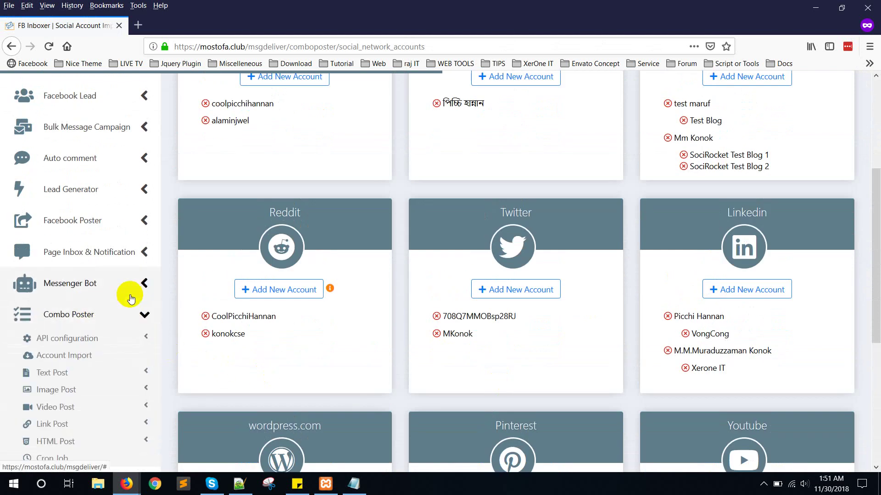
Browse the Text, Image, Video, Link and HTML Post menus, then start a new Text Post
scroll(98, 286, "down", 1)
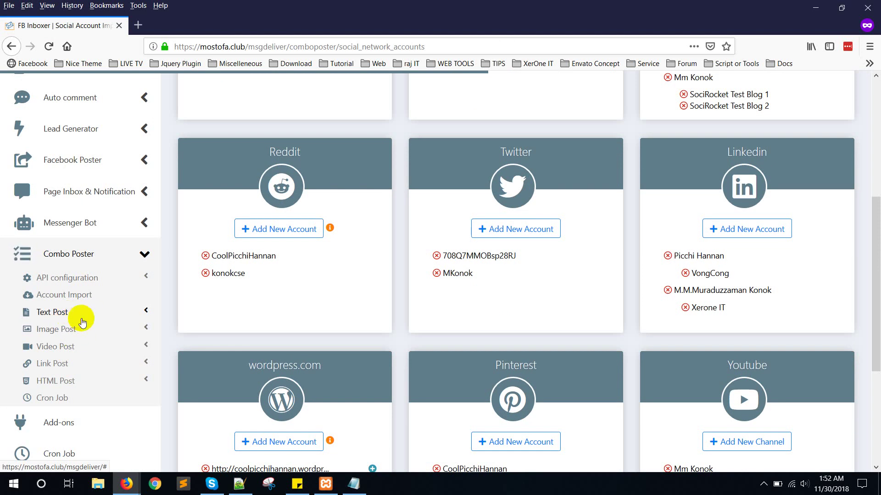
left_click(64, 313)
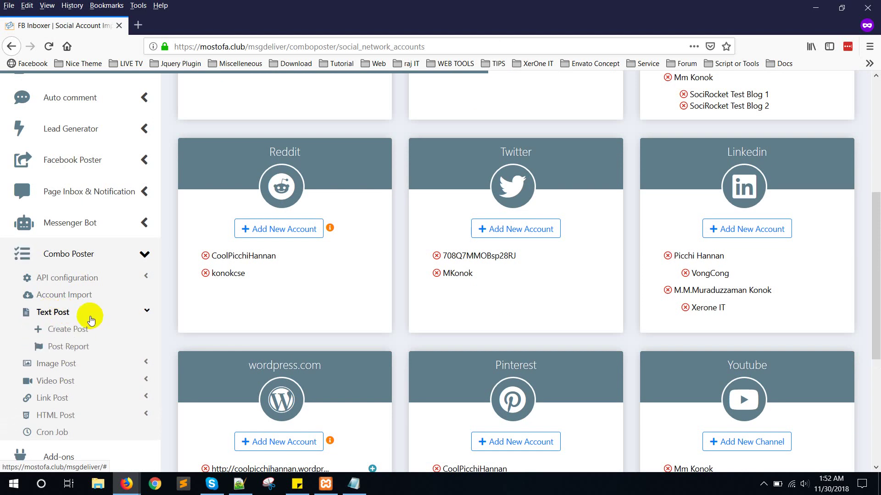
scroll(69, 320, "down", 1)
left_click(67, 308)
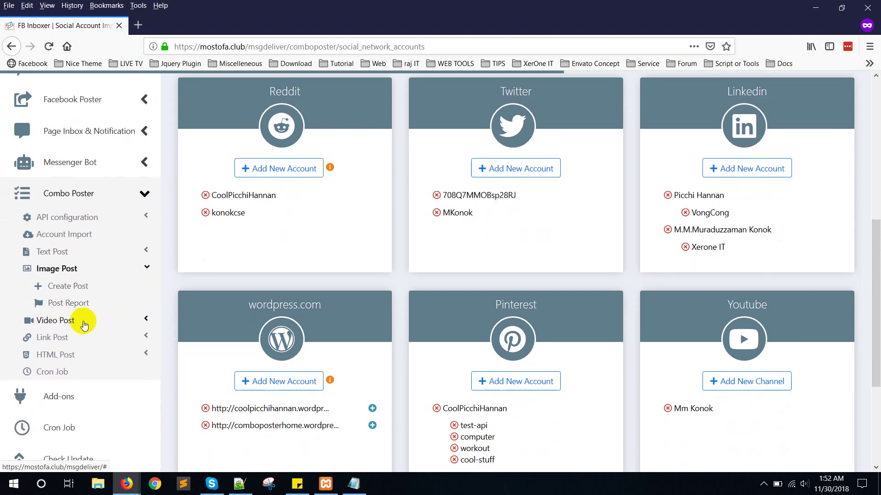
left_click(73, 320)
left_click(87, 343)
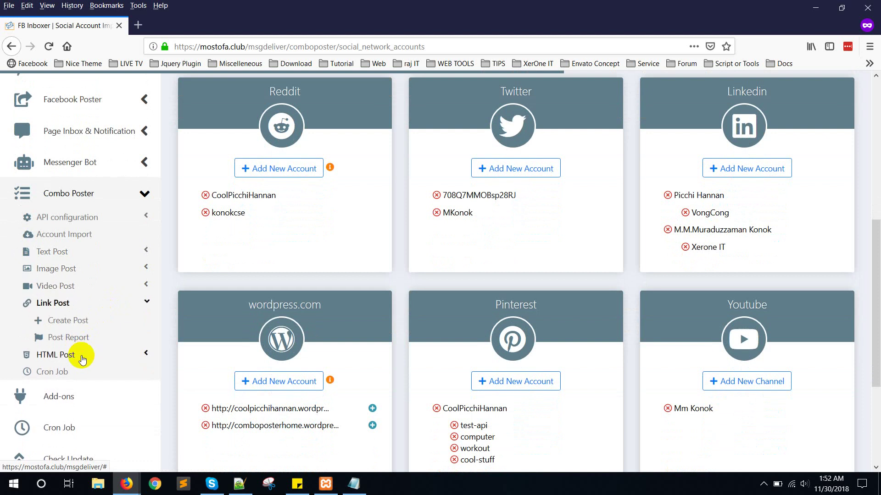
left_click(83, 359)
left_click(64, 254)
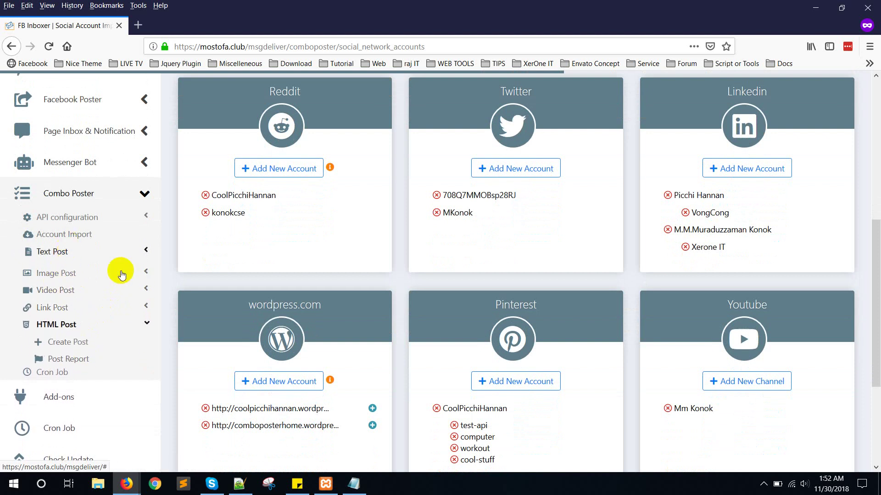
left_click(65, 250)
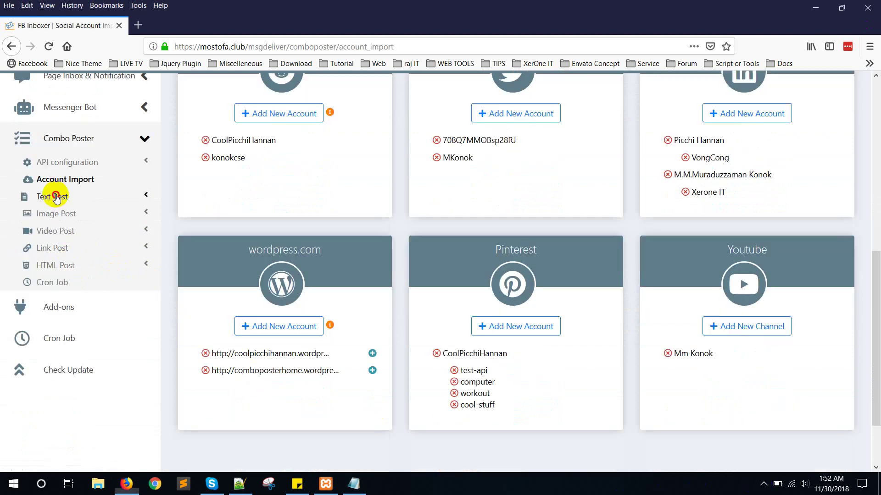
left_click(56, 197)
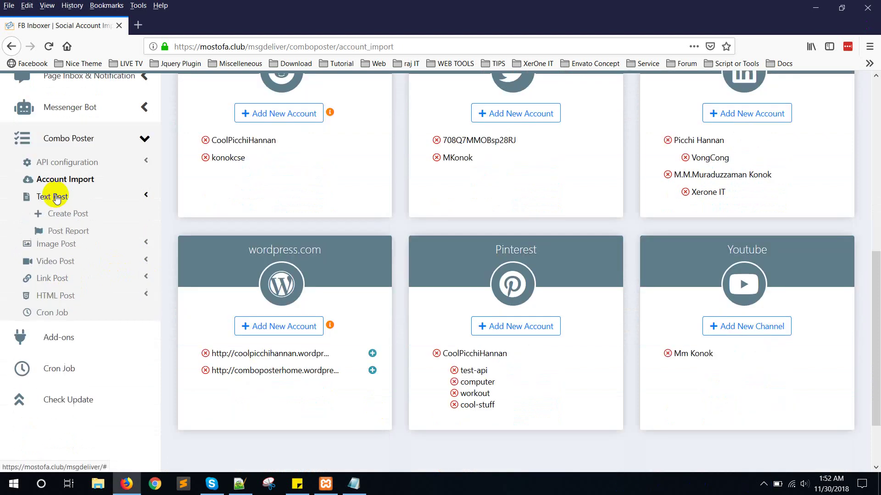
left_click(65, 219)
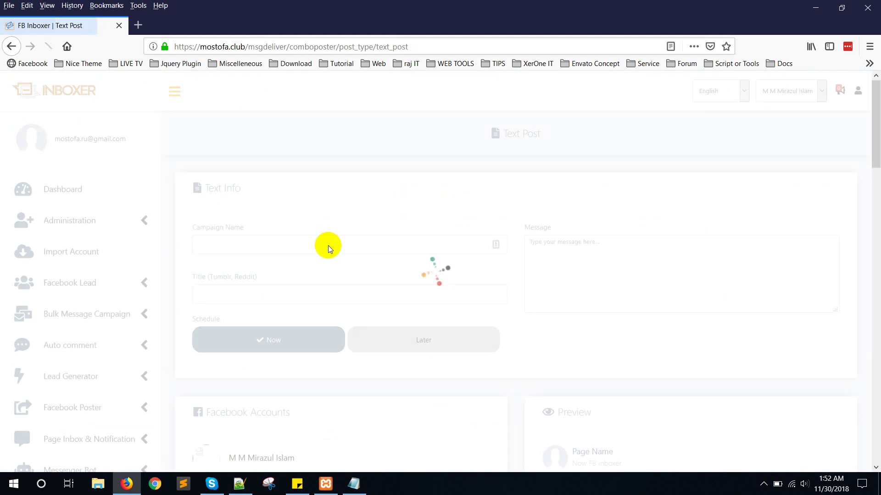
Name the campaign 'Demo Video text 1' and enter its message and title 'This is Test Post'
left_click(290, 248)
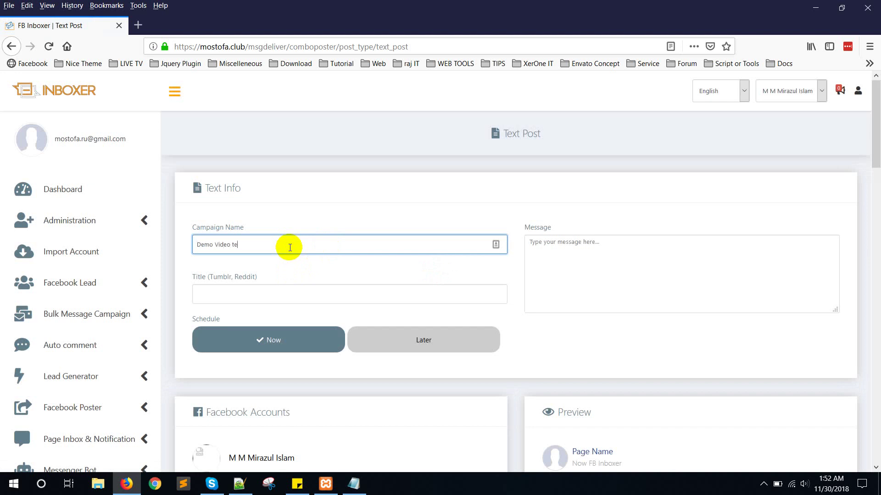
type("Demo Video text 1")
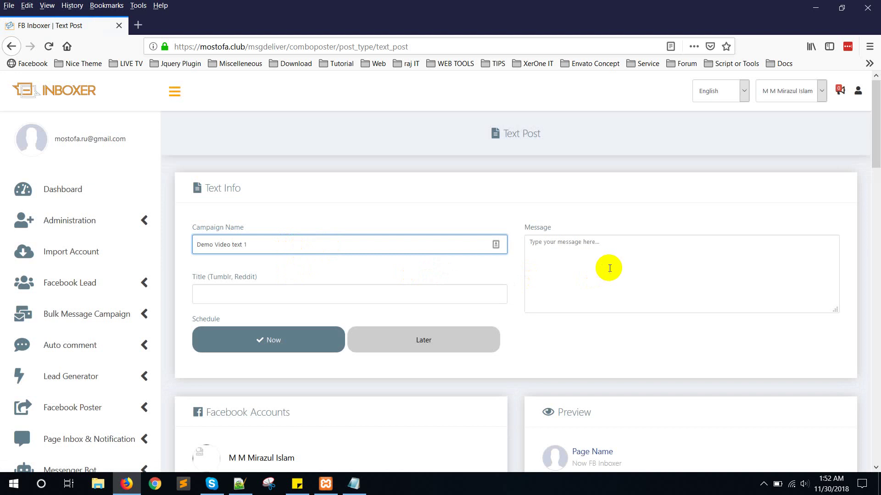
left_click(609, 268)
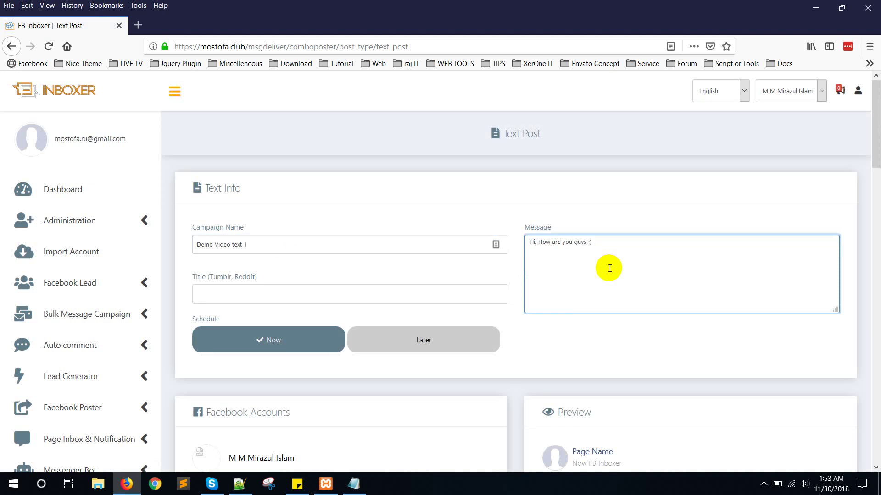
scroll(448, 330, "down", 2)
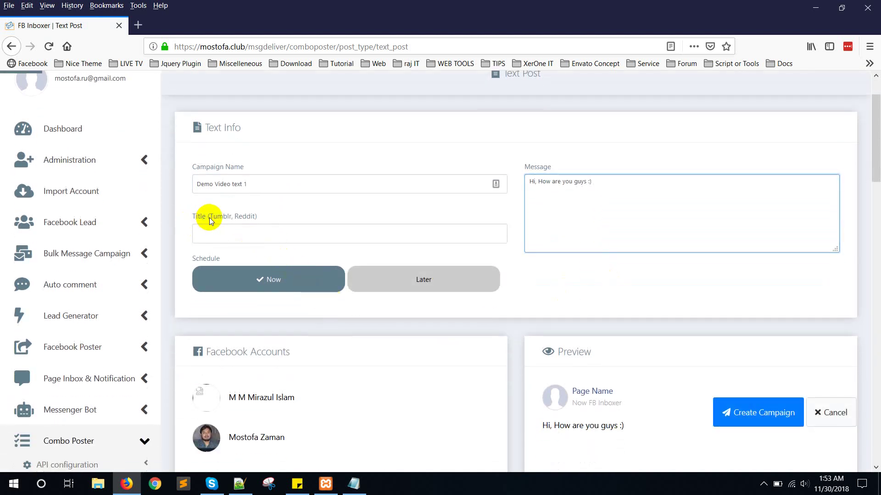
left_click(209, 224)
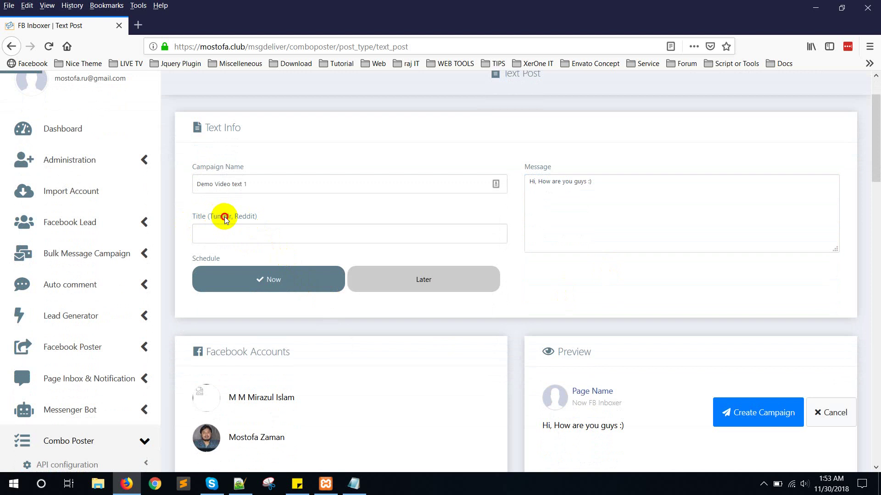
left_click(258, 234)
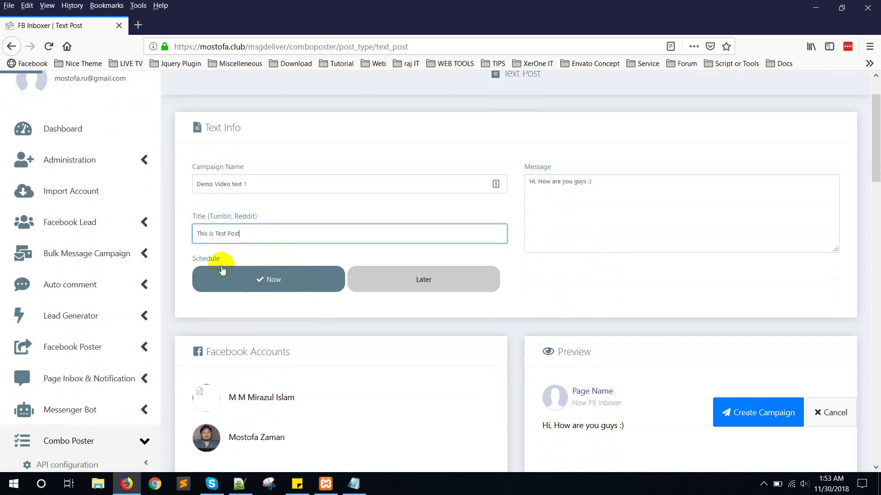
Try the Later schedule and time zones, then settle on publishing Now
left_click(442, 288)
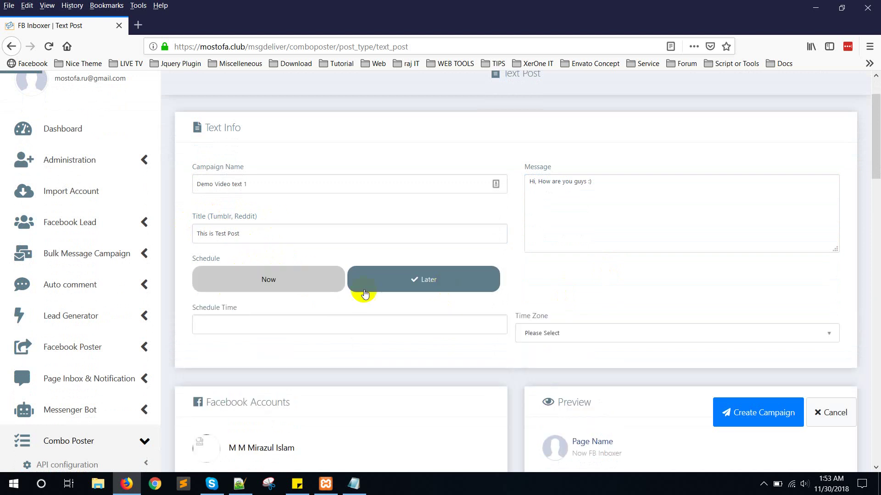
left_click(305, 287)
left_click(452, 285)
left_click(286, 324)
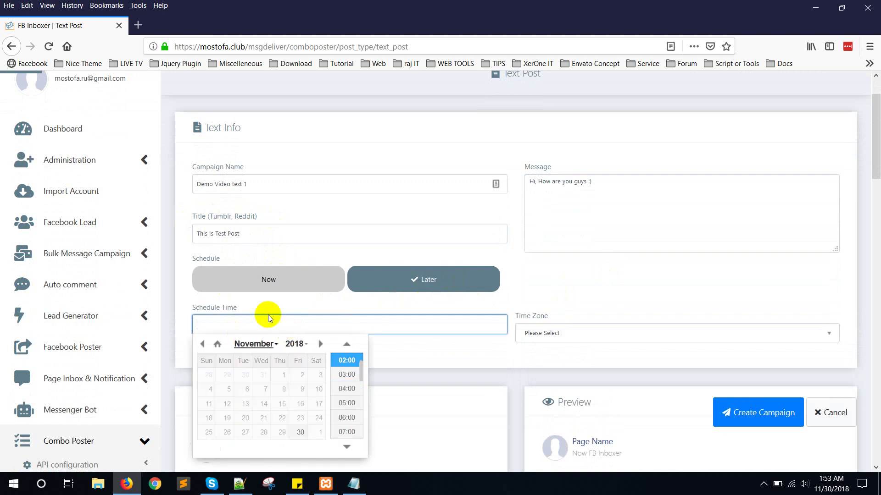
left_click(624, 334)
left_click(295, 281)
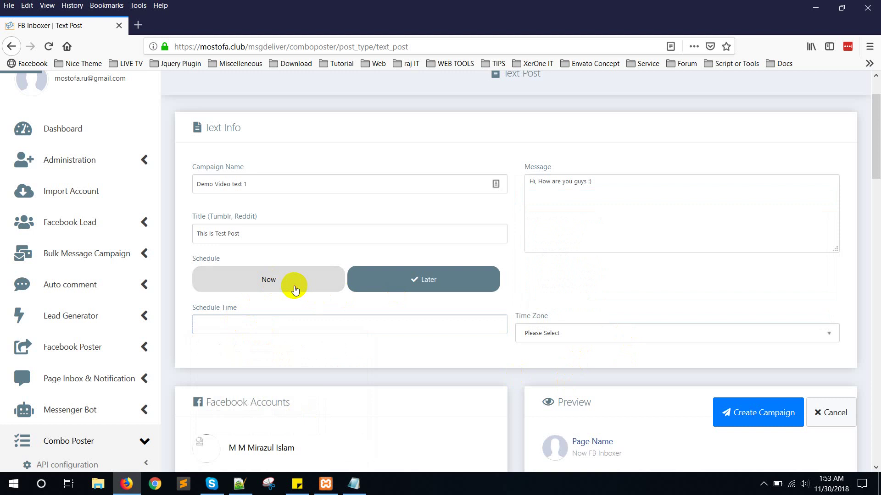
left_click(295, 288)
Target the College Mates page under the second Facebook account
scroll(435, 293, "down", 4)
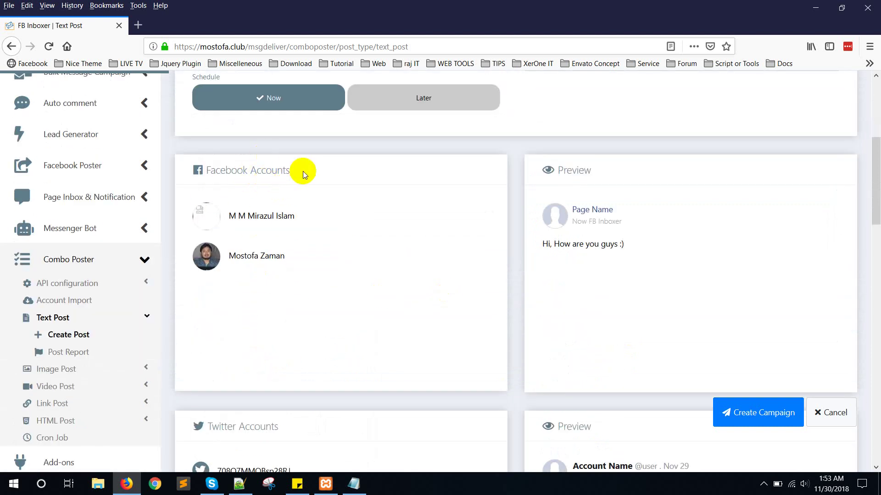
left_click_drag(303, 172, 202, 169)
left_click(335, 188)
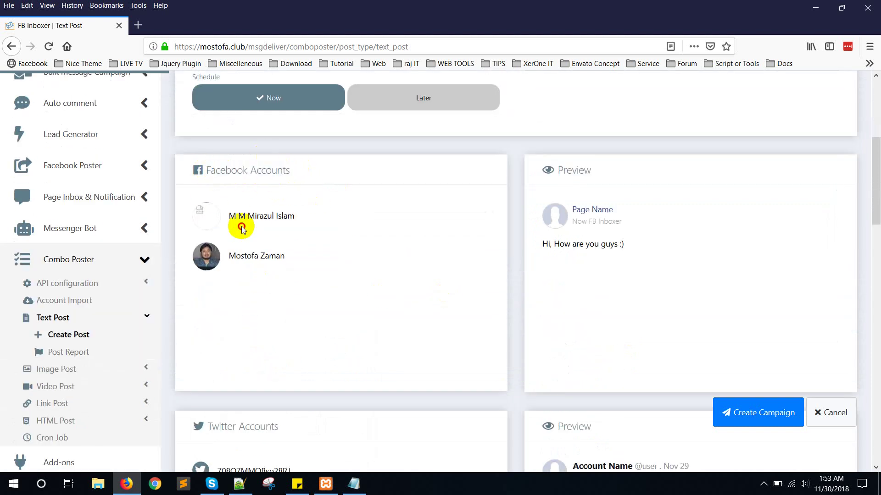
left_click(257, 219)
left_click(250, 216)
left_click(237, 254)
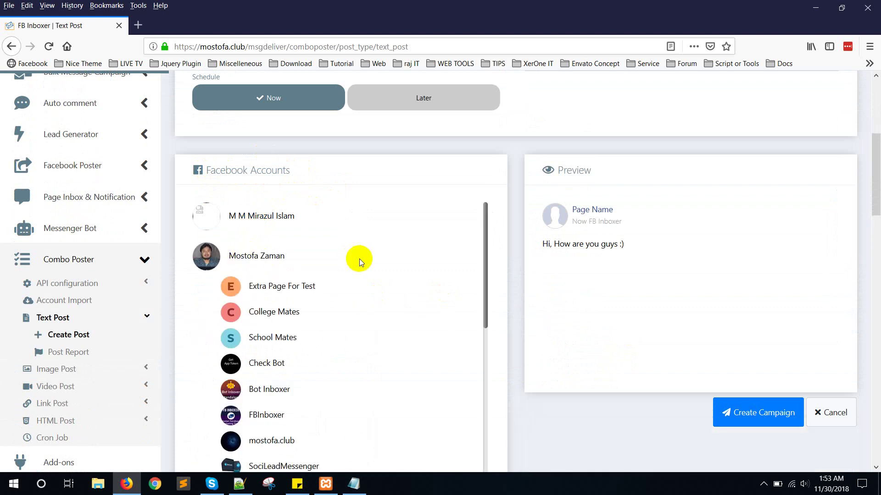
scroll(365, 277, "down", 1)
left_click(259, 252)
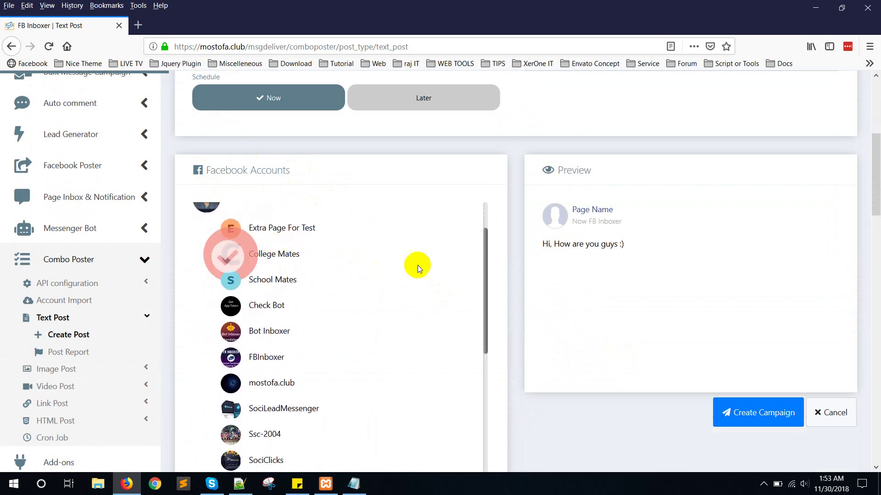
Choose the second Reddit account as a posting target
scroll(298, 287, "down", 2)
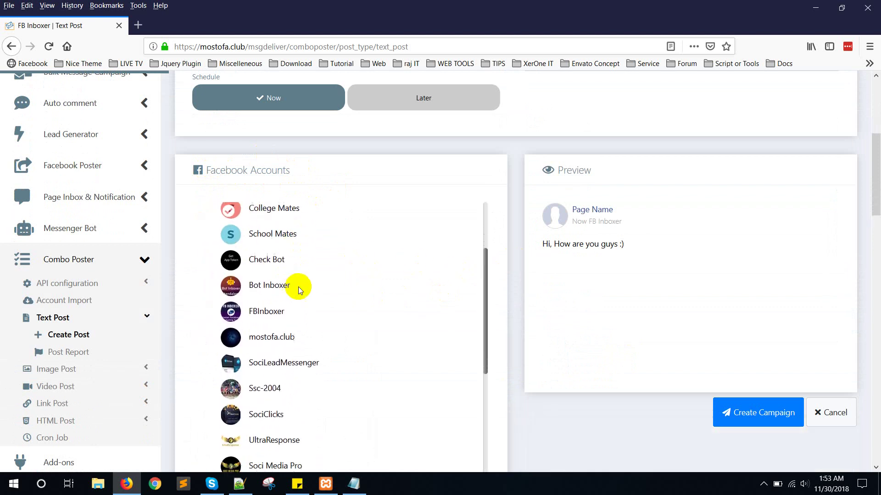
scroll(299, 300, "up", 1)
scroll(321, 294, "down", 5)
scroll(504, 273, "down", 10)
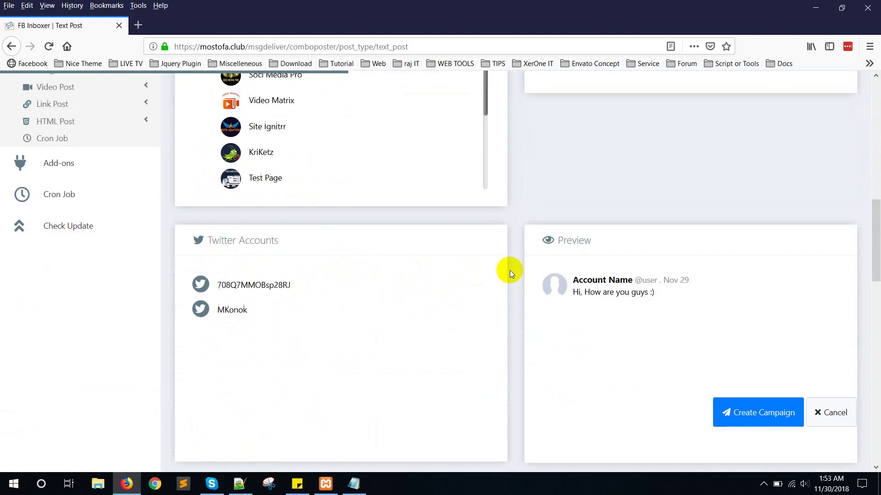
scroll(459, 272, "up", 5)
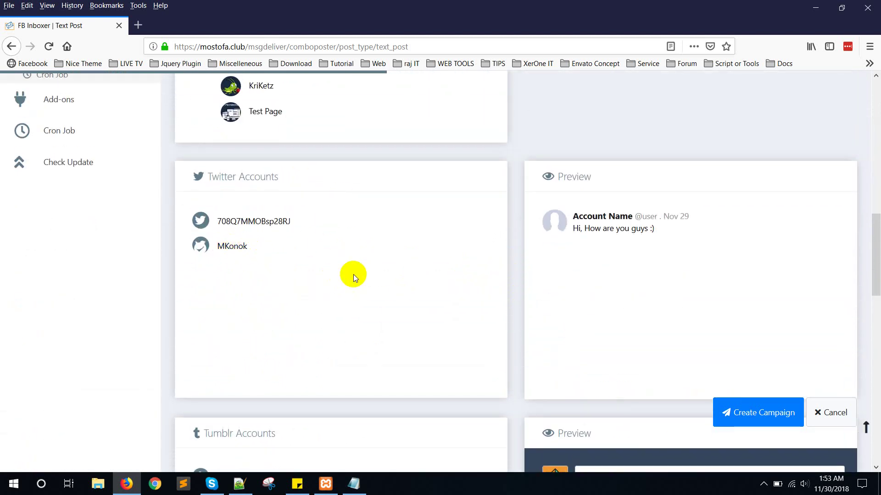
scroll(367, 274, "down", 5)
scroll(323, 255, "down", 3)
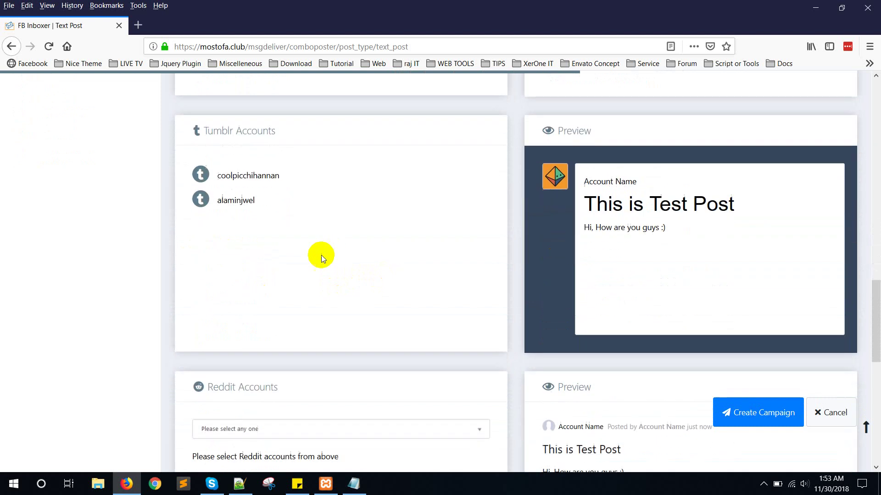
scroll(400, 245, "down", 7)
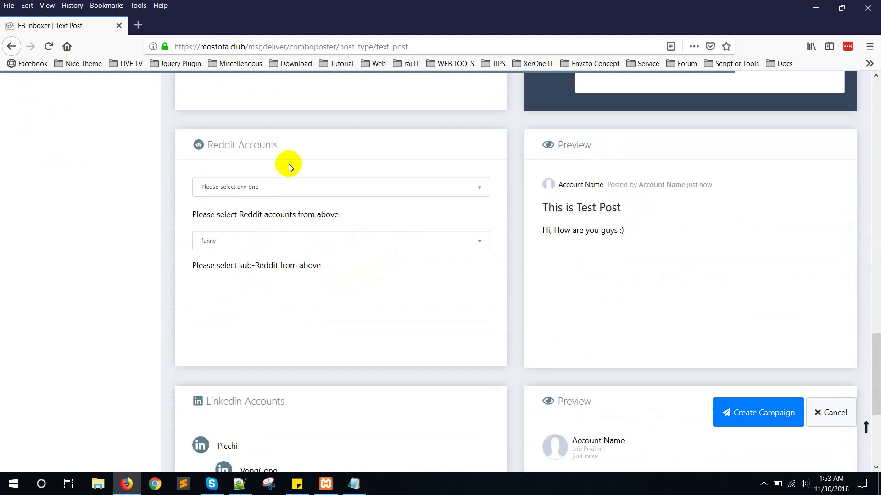
left_click(307, 186)
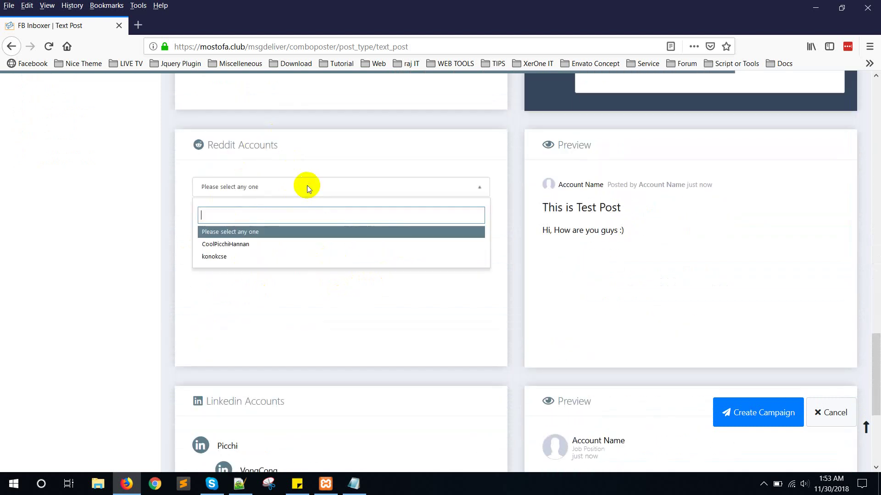
left_click(244, 257)
Target the second LinkedIn profile and the Xerone IT LinkedIn page
scroll(344, 276, "down", 5)
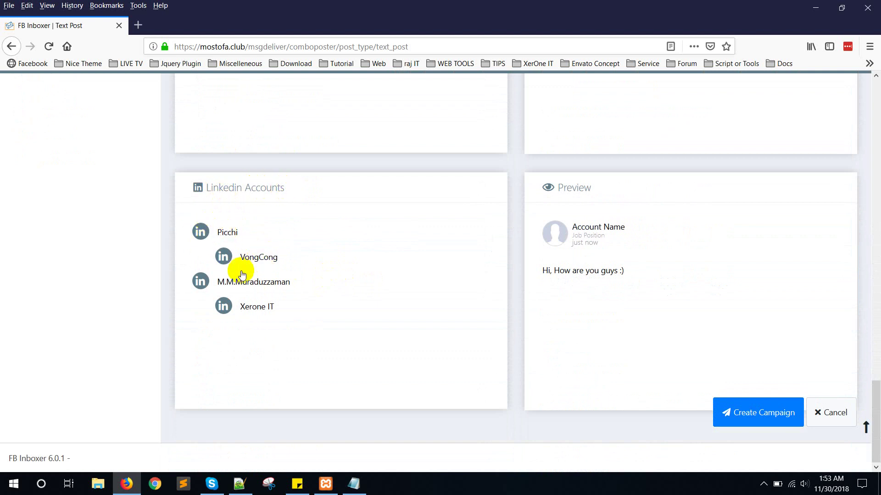
left_click(202, 286)
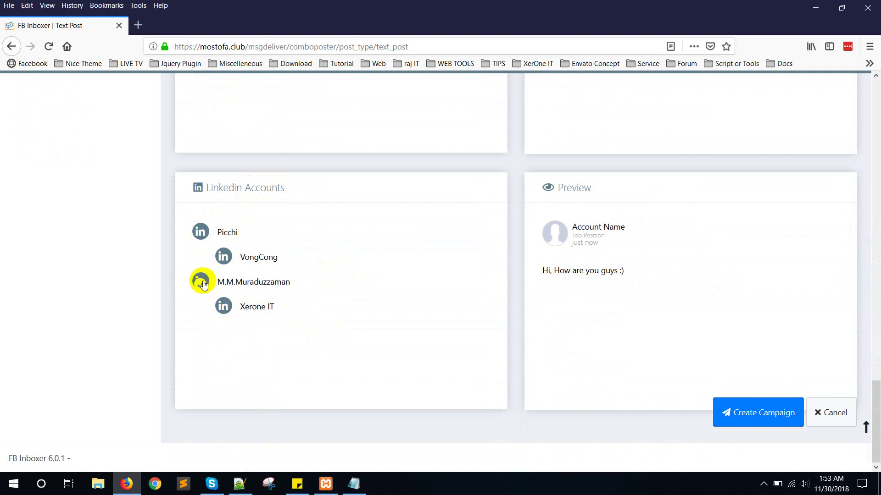
left_click(224, 307)
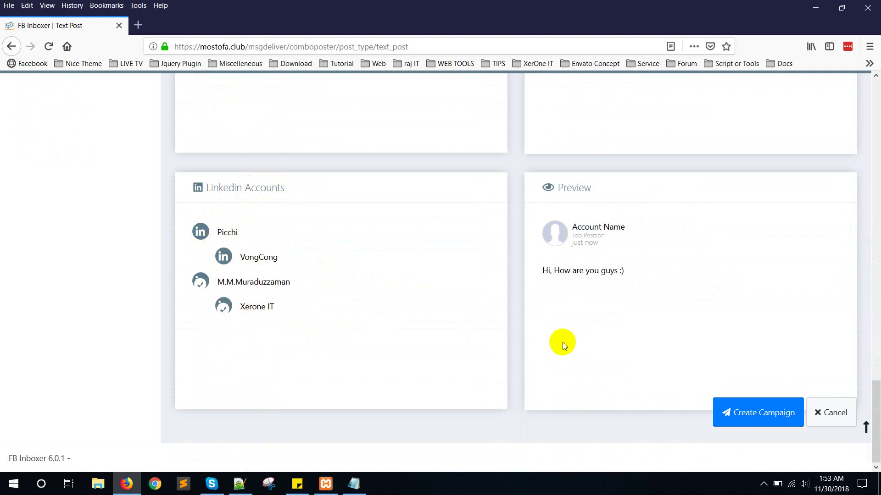
scroll(576, 345, "up", 15)
scroll(577, 349, "down", 15)
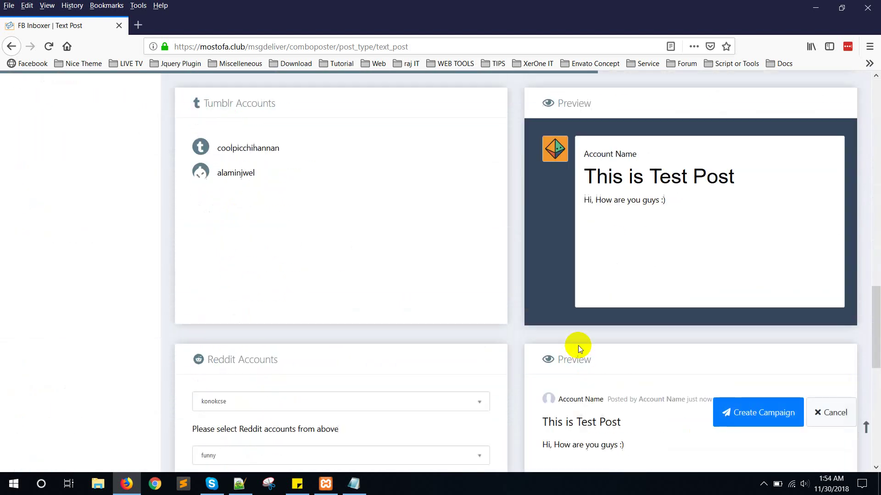
Submit the Demo Video text 1 campaign and view it in the Text Campaigns list beside test
left_click(755, 426)
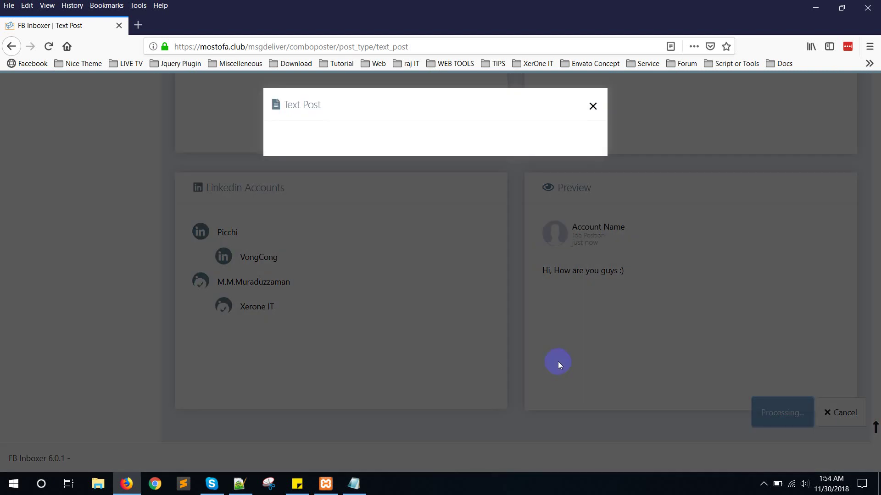
left_click(434, 157)
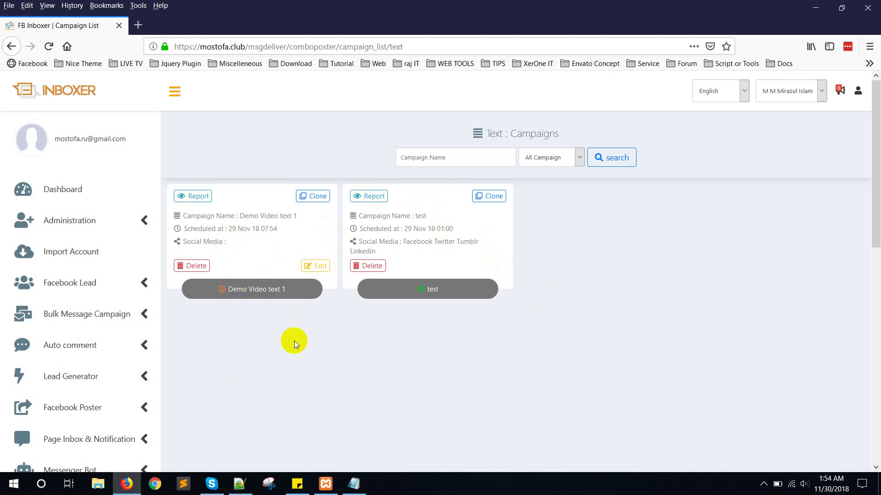
scroll(294, 340, "down", 8)
scroll(213, 357, "up", 3)
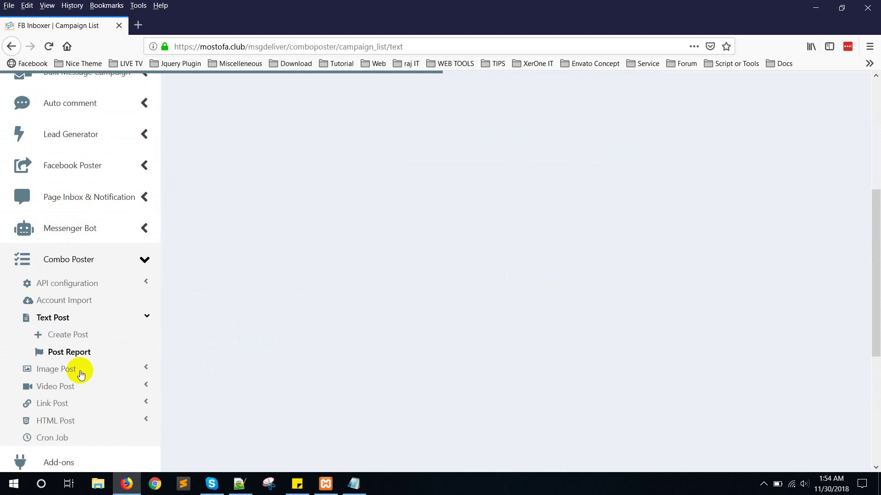
left_click(65, 369)
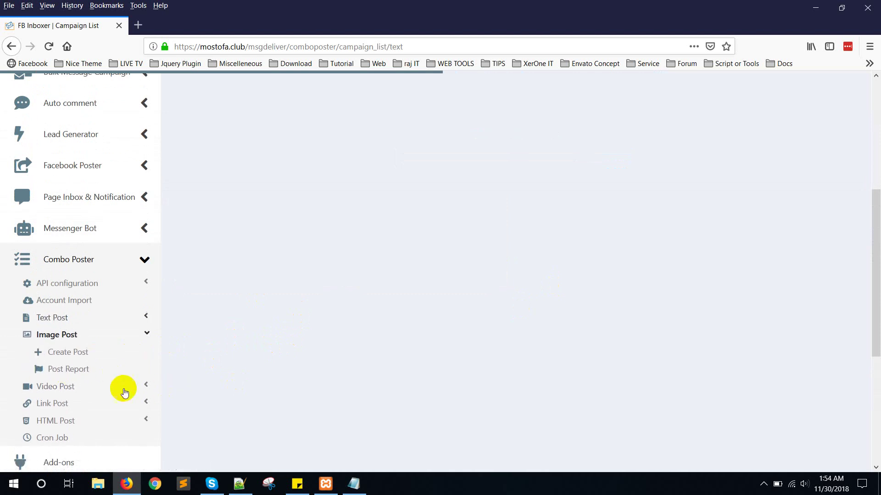
Create image post Demo Image Post 2 with message 'Hi Every One , How are You .' and title Test Post
left_click(76, 353)
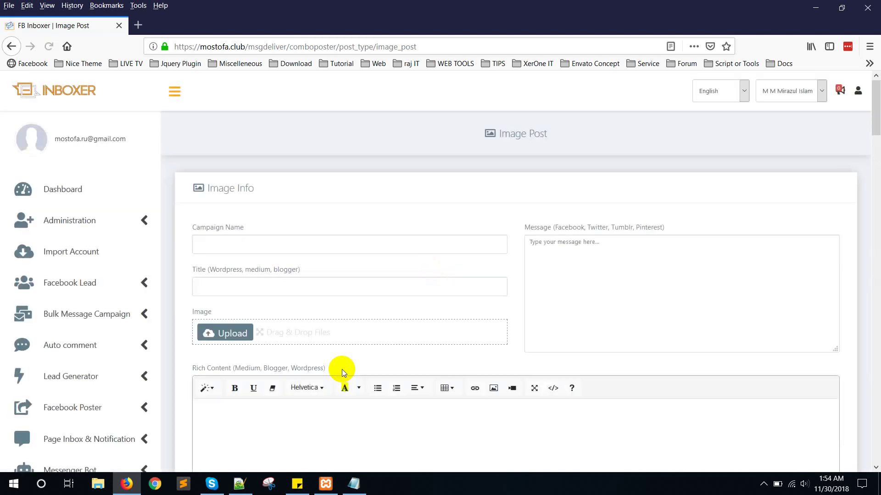
left_click(301, 240)
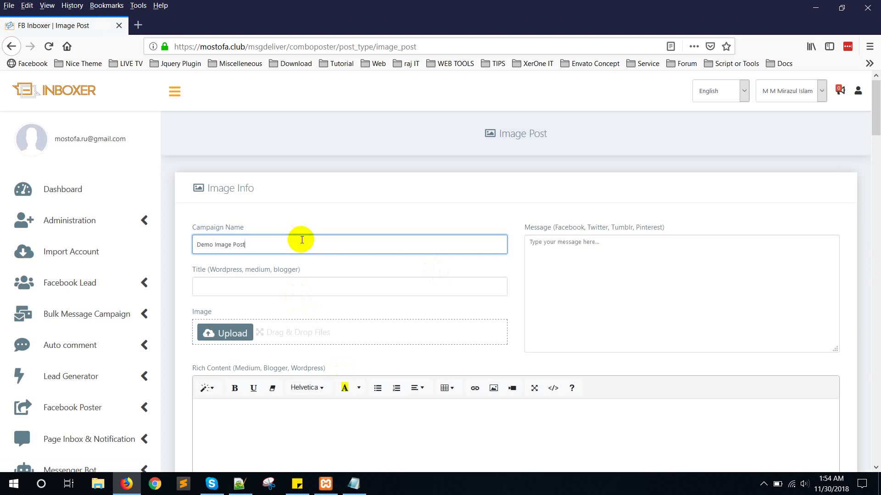
left_click(609, 271)
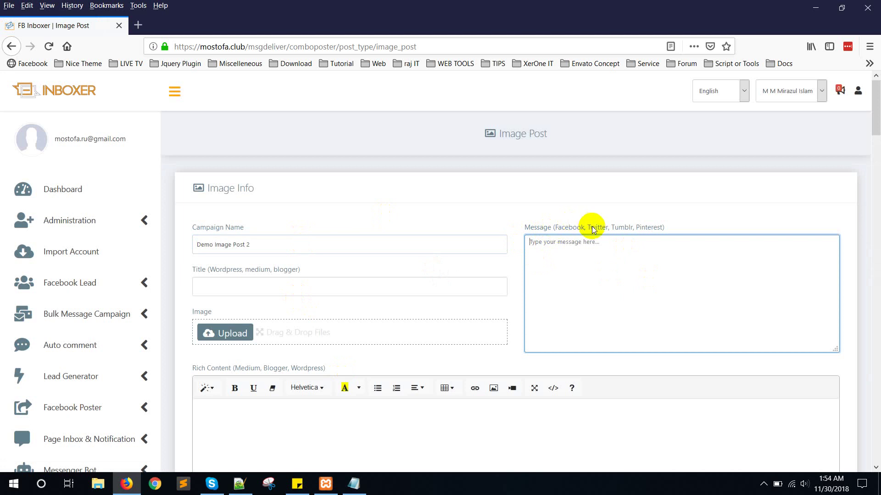
left_click(612, 225)
left_click(582, 277)
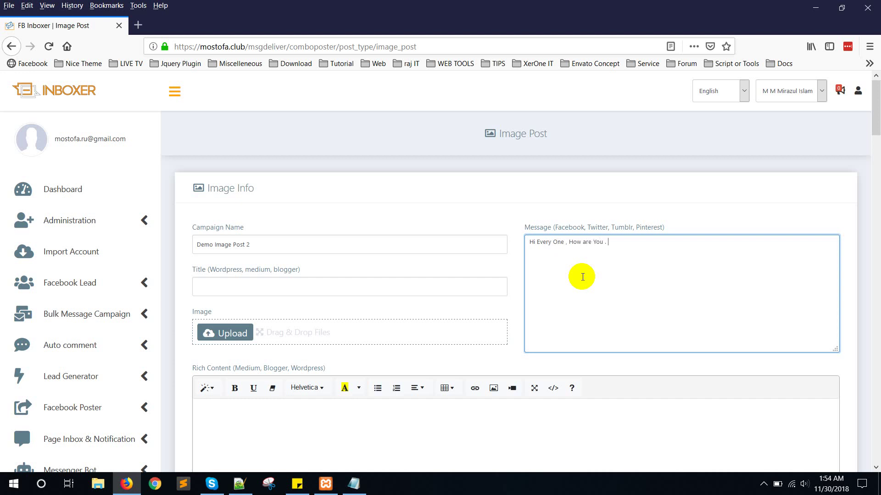
scroll(536, 328, "down", 3)
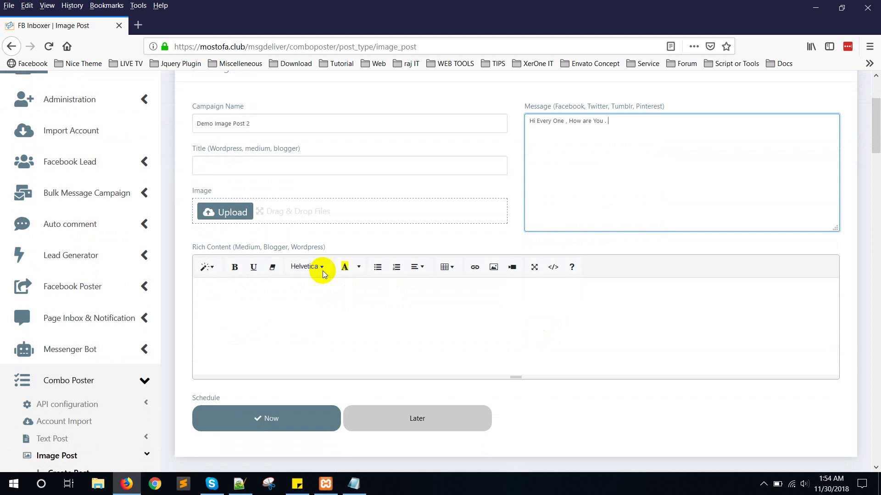
left_click(216, 161)
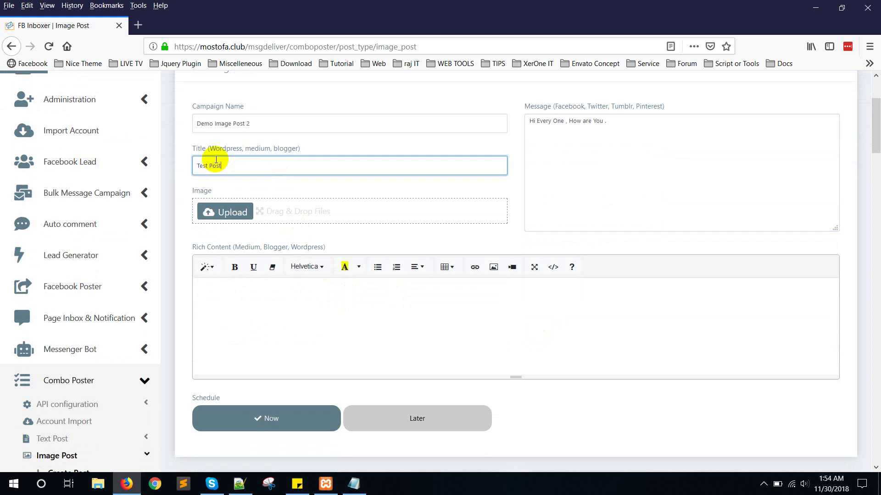
Attach Untitled.png to the image post and review the network previews, noting Medium and WordPress
left_click(216, 209)
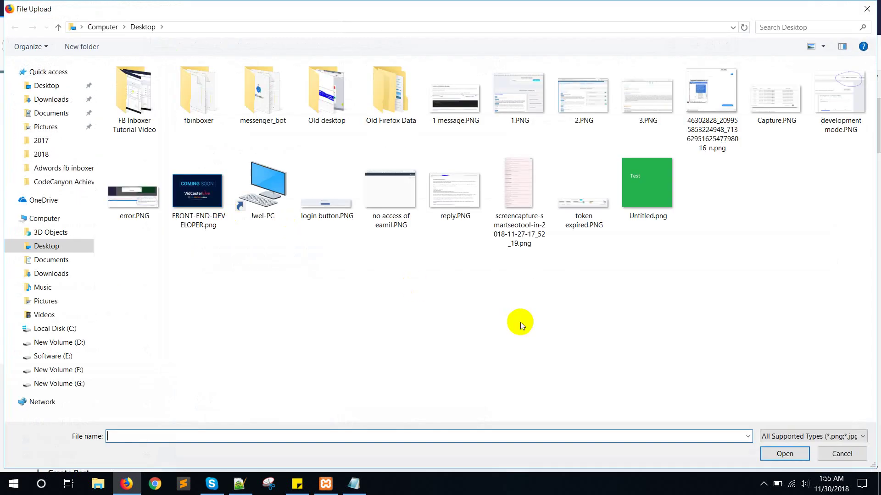
double_click(646, 183)
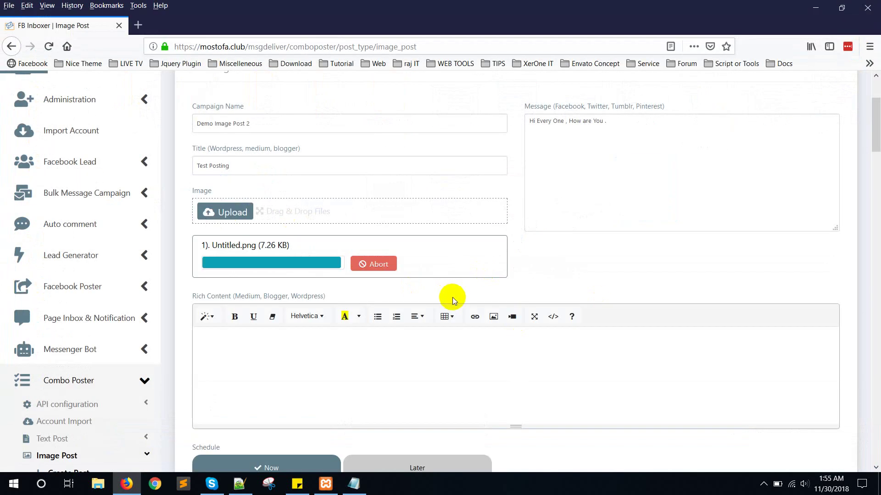
scroll(453, 297, "down", 3)
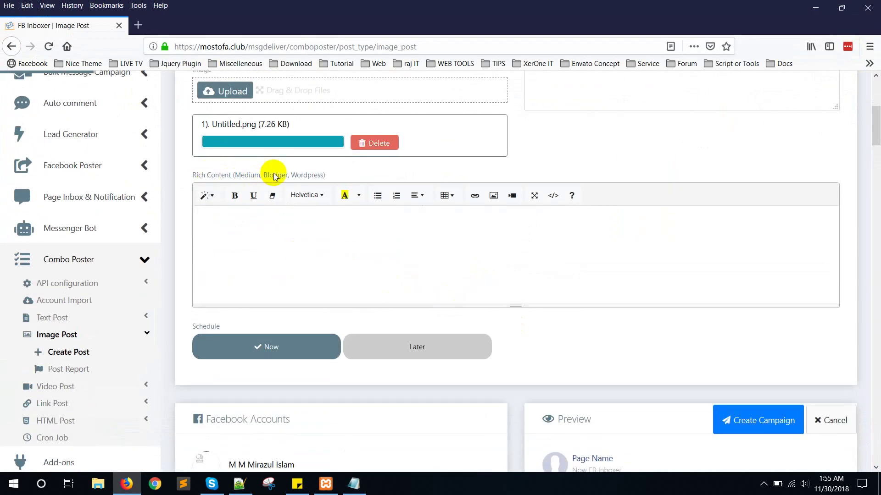
double_click(241, 175)
double_click(306, 175)
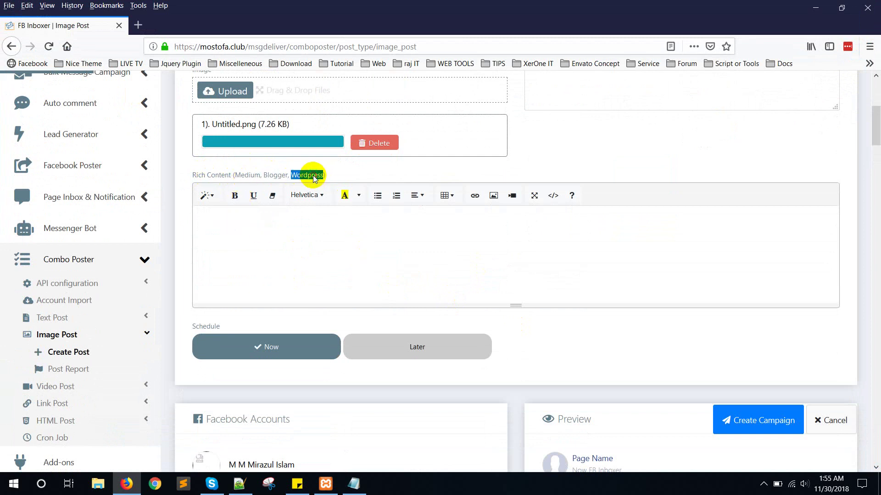
scroll(318, 272, "down", 3)
scroll(221, 255, "down", 3)
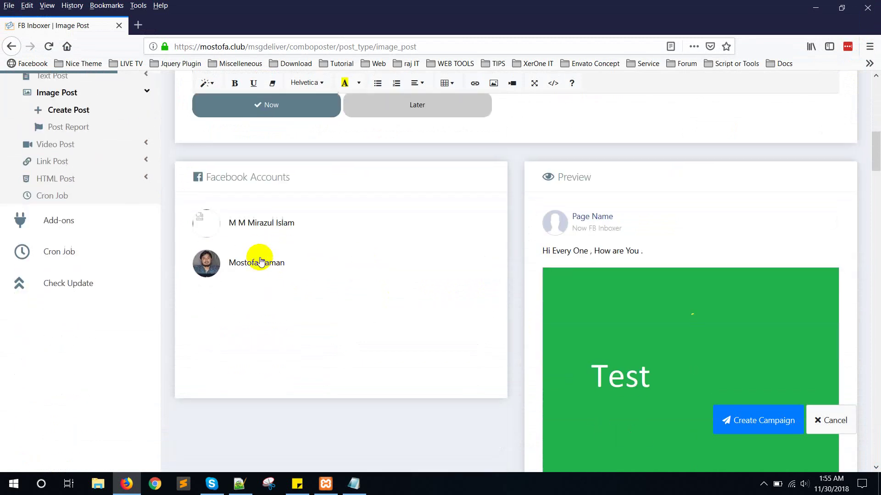
scroll(510, 286, "down", 15)
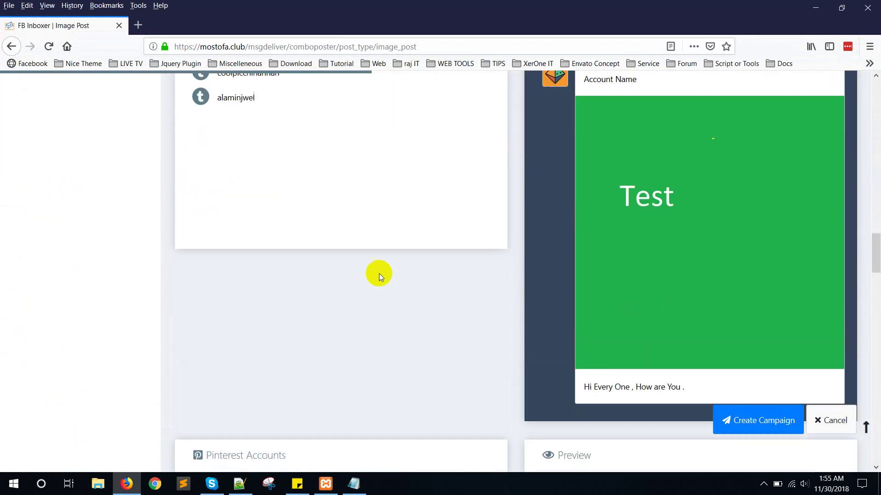
scroll(334, 284, "down", 10)
Select the College Mates Facebook page as a target of the image post
scroll(339, 284, "up", 11)
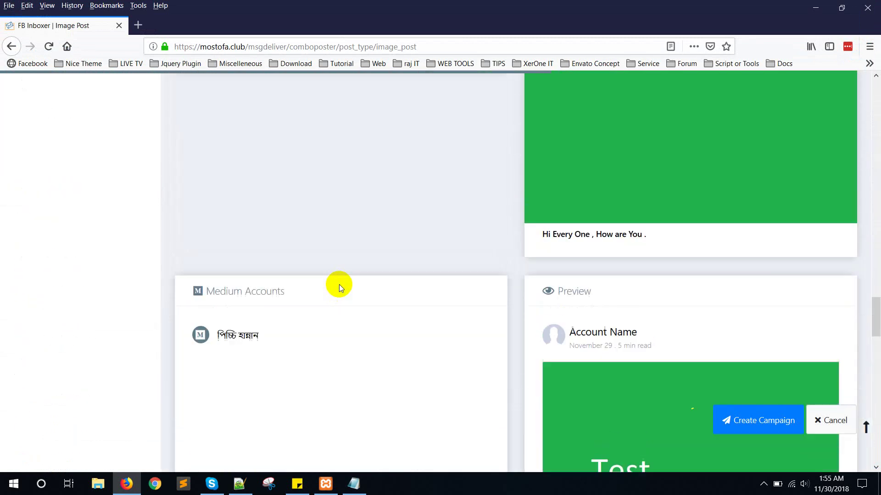
scroll(340, 285, "up", 10)
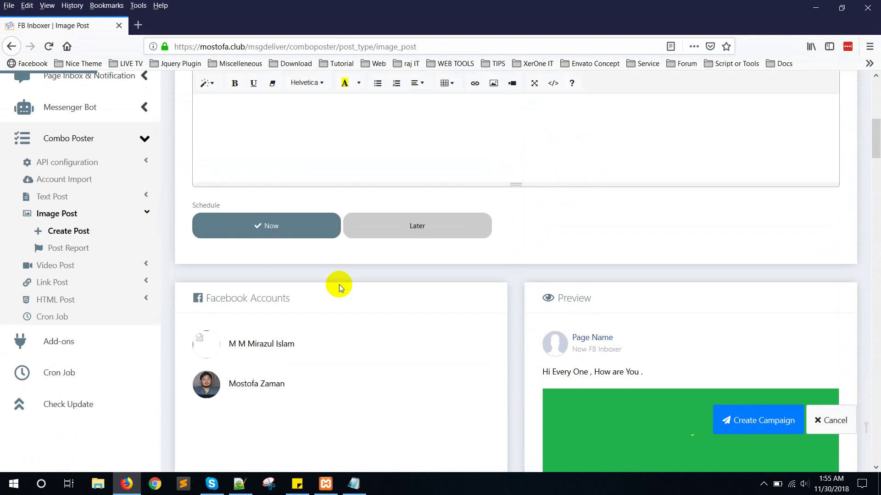
scroll(321, 323, "down", 2)
left_click(264, 266)
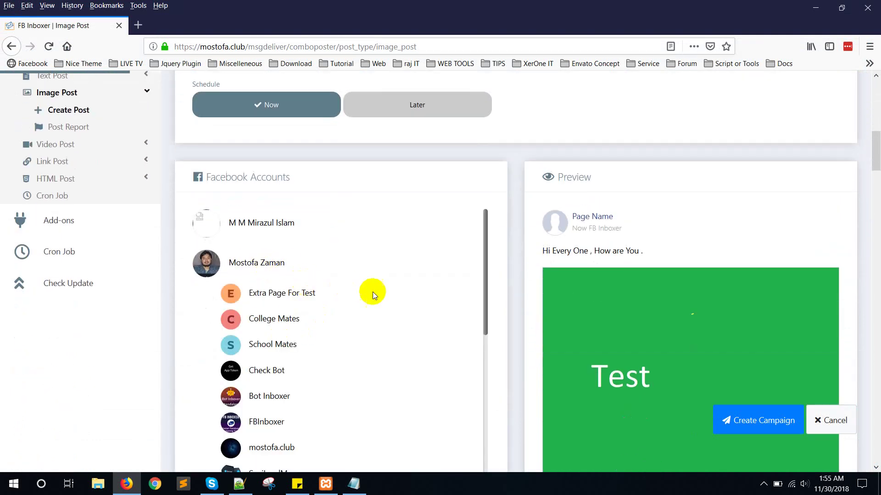
scroll(477, 305, "down", 2)
scroll(496, 315, "down", 1)
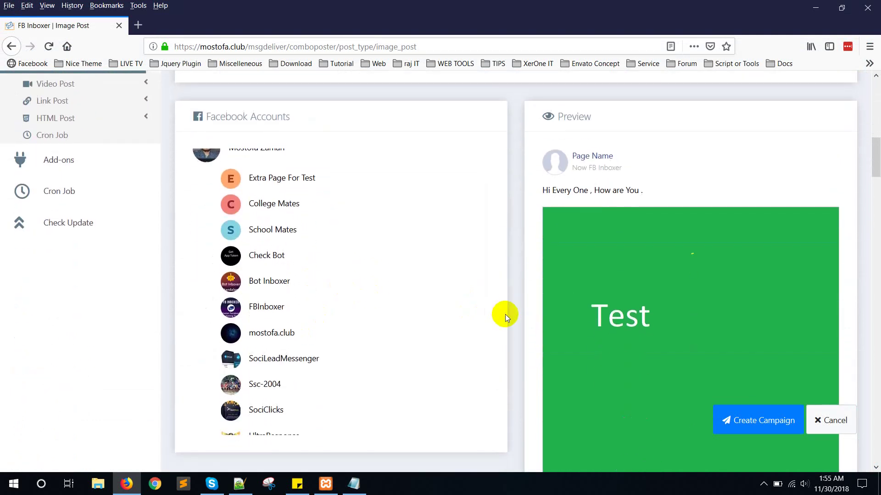
scroll(463, 311, "down", 2)
scroll(449, 310, "up", 1)
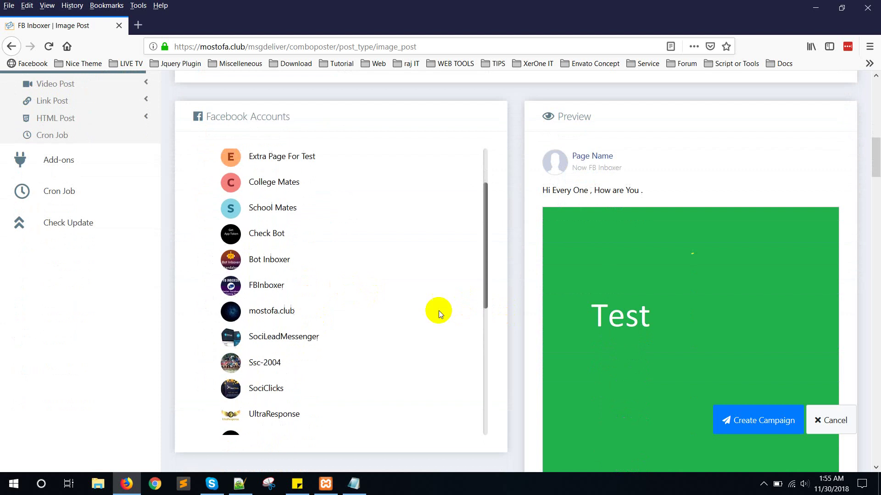
scroll(438, 310, "up", 1)
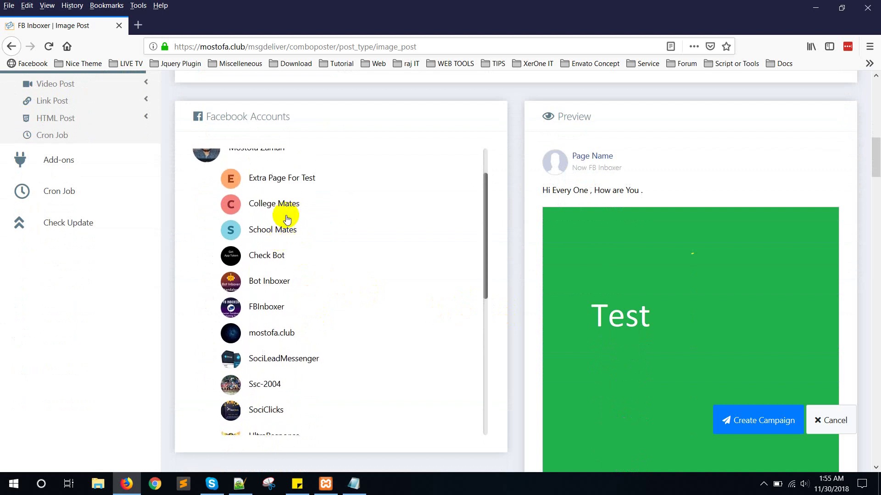
left_click(287, 219)
Select the second Twitter and Tumblr accounts and the Pinterest test-api board
scroll(519, 274, "down", 3)
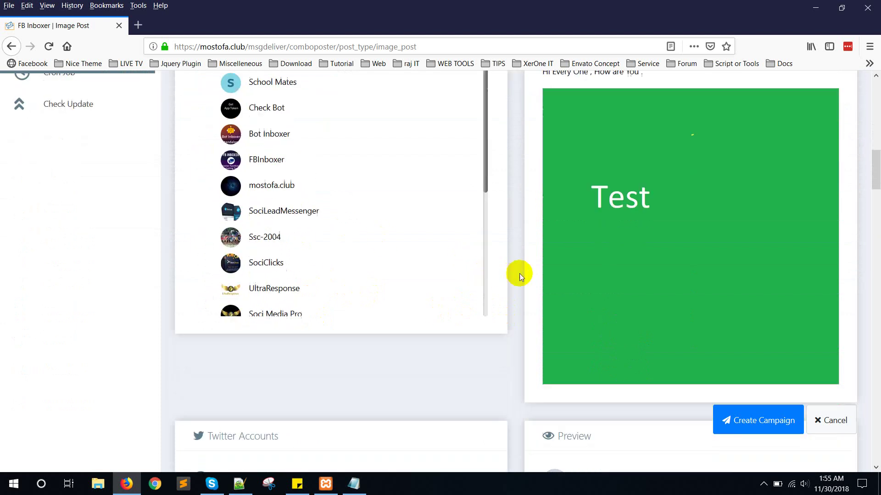
scroll(519, 274, "down", 4)
left_click(221, 259)
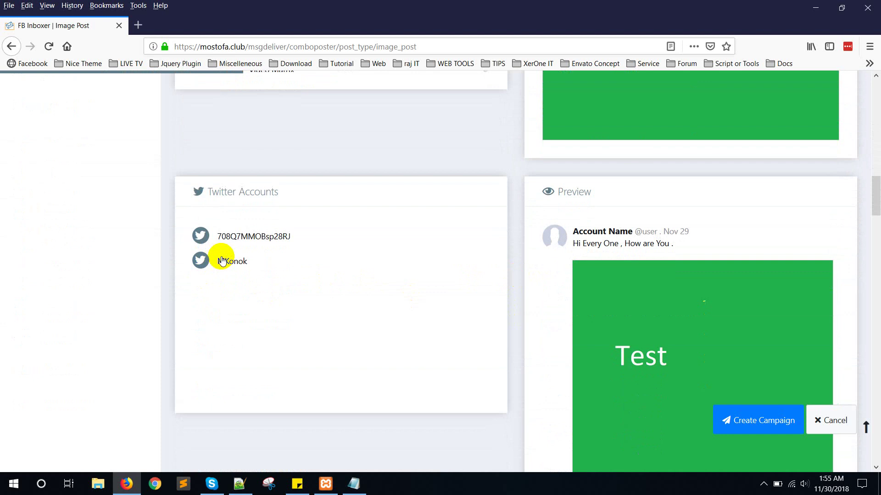
scroll(359, 291, "down", 4)
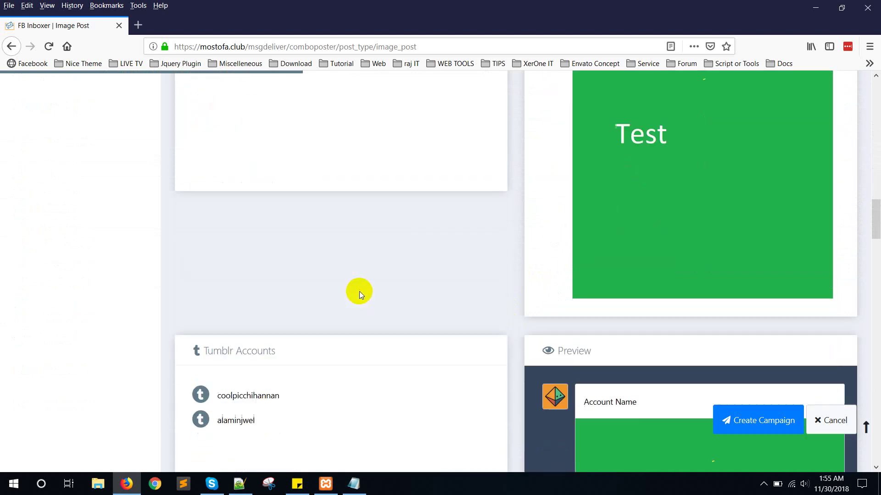
scroll(359, 290, "down", 3)
left_click(281, 282)
scroll(367, 286, "down", 8)
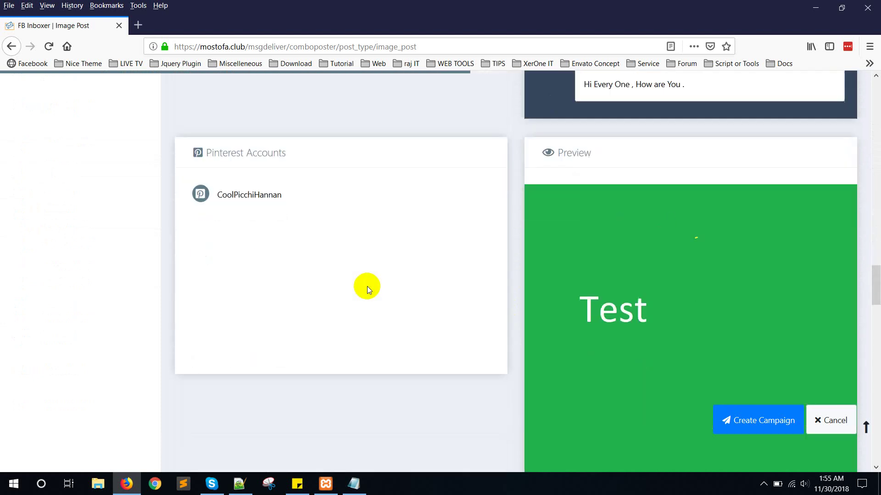
left_click(244, 197)
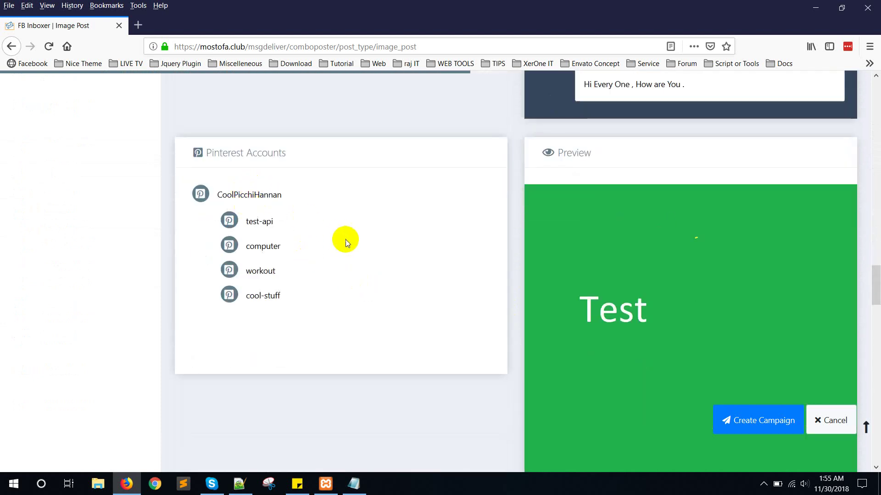
scroll(315, 232, "down", 1)
left_click(261, 162)
Select the first WordPress blog and the Blogger Test Blog
scroll(373, 240, "down", 10)
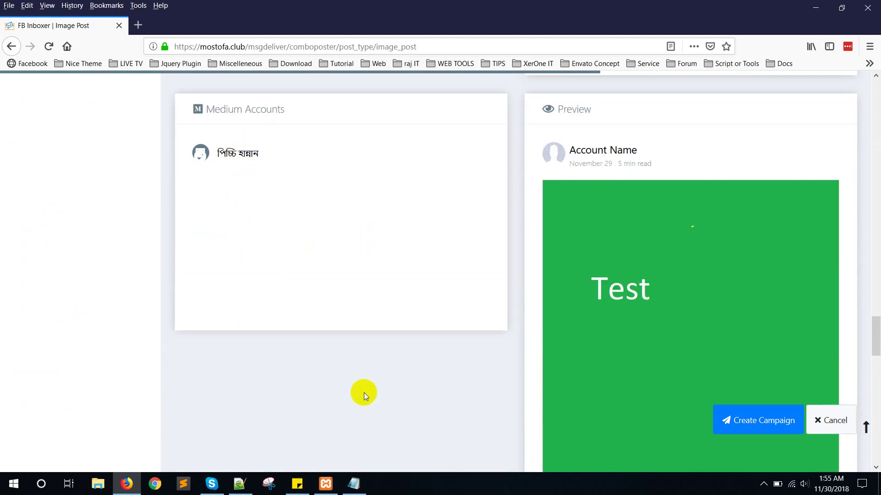
scroll(364, 393, "down", 5)
left_click(301, 338)
scroll(398, 350, "down", 5)
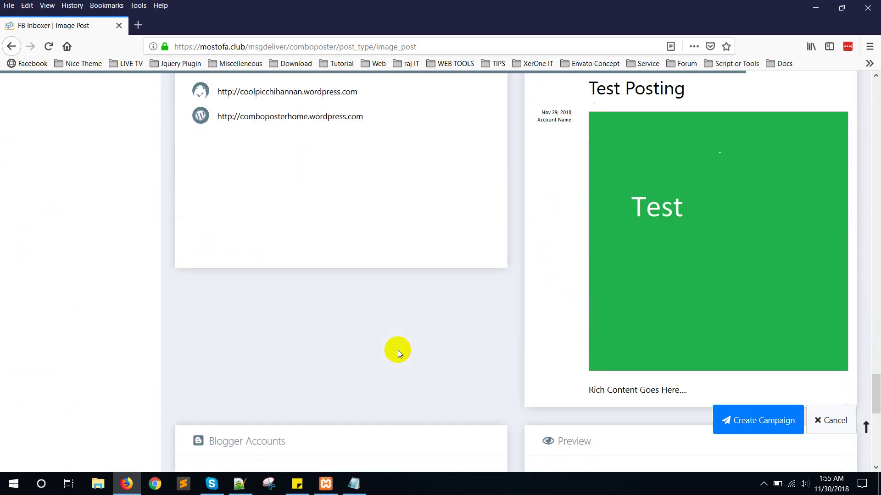
scroll(398, 350, "down", 4)
left_click(229, 303)
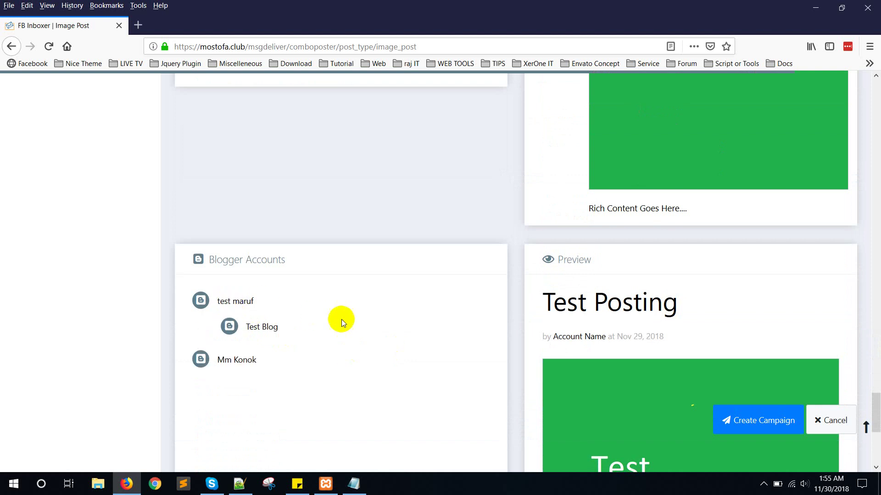
scroll(339, 320, "down", 5)
left_click(255, 86)
scroll(328, 178, "down", 1)
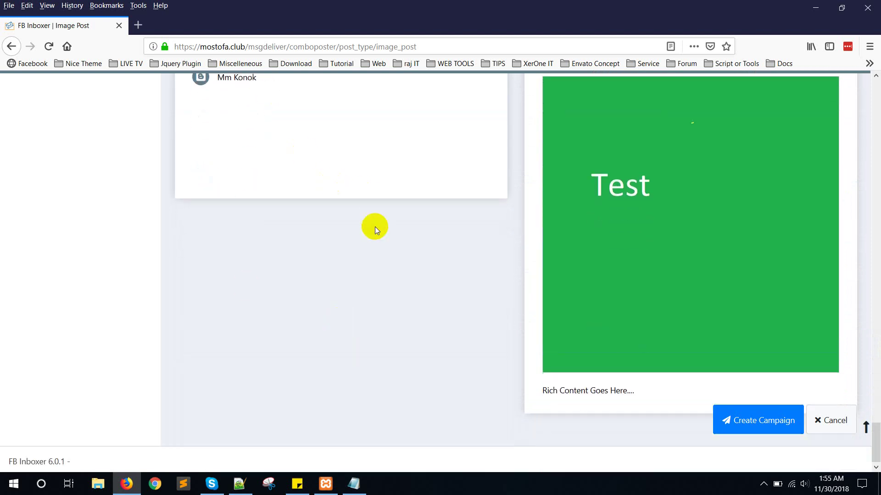
Create the image campaign and open the Demo Image Post 2 report, which shows Processing
left_click(762, 419)
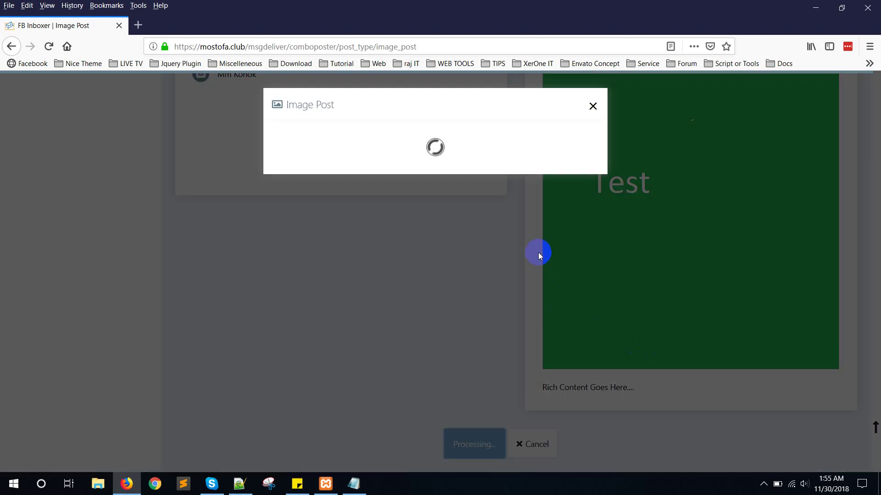
left_click(453, 157)
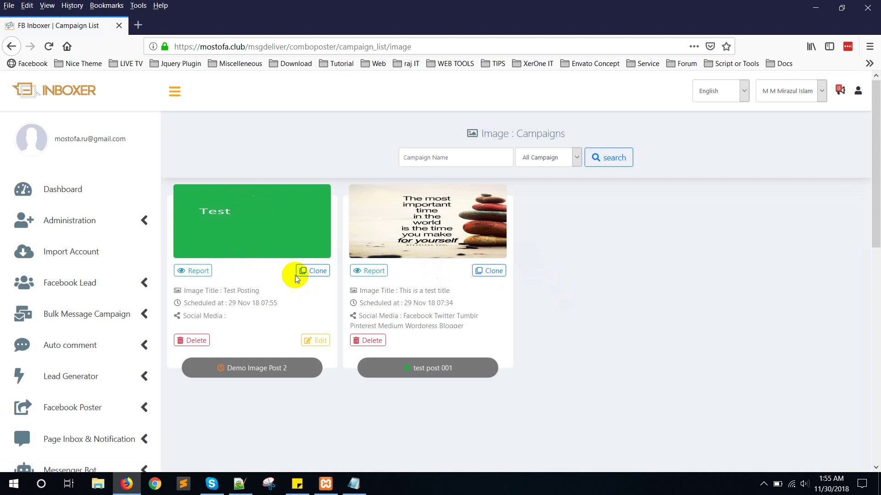
left_click(242, 236)
scroll(248, 239, "down", 1)
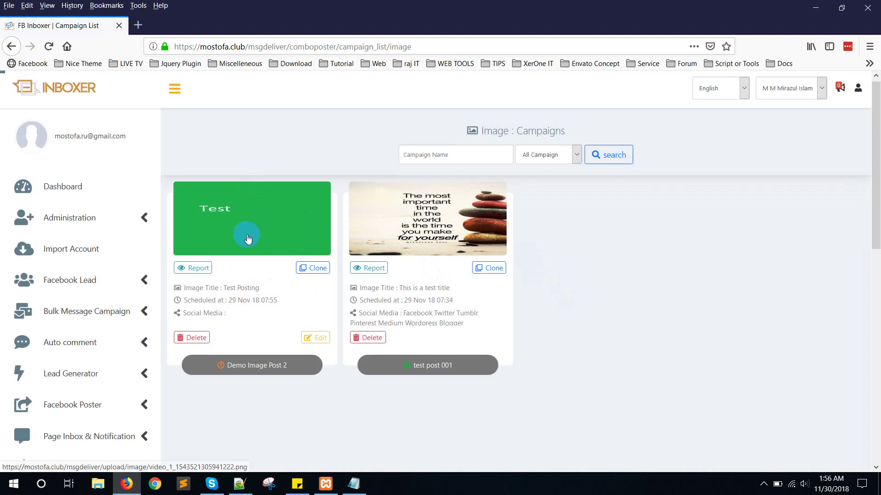
scroll(247, 239, "down", 2)
left_click(184, 210)
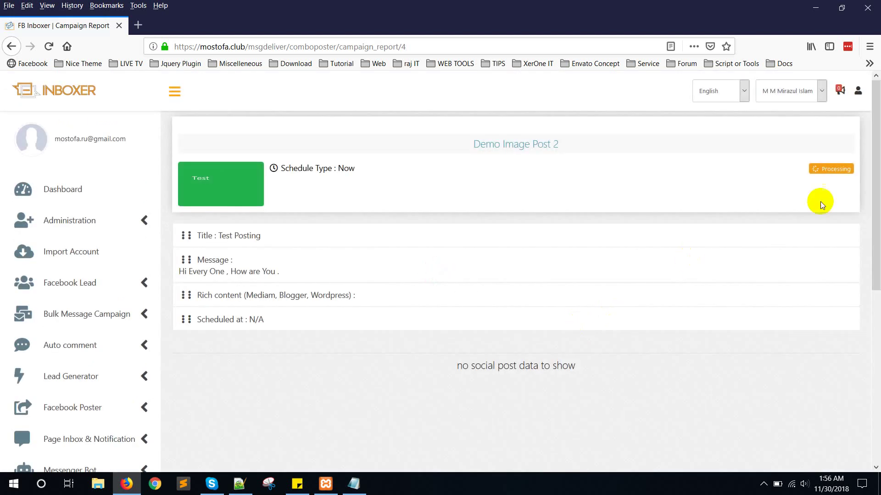
double_click(833, 168)
scroll(218, 375, "down", 4)
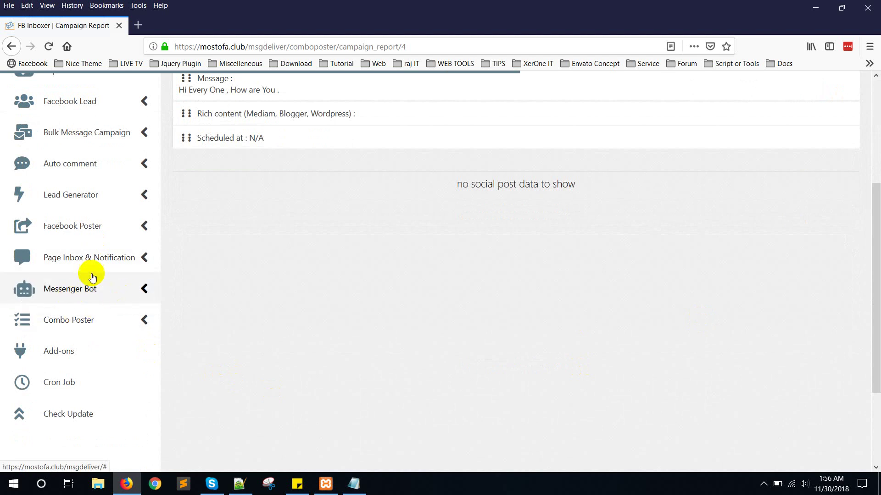
Open the Demo Video text 1 report from Combo Poster's text campaign list
left_click(113, 318)
scroll(110, 318, "down", 1)
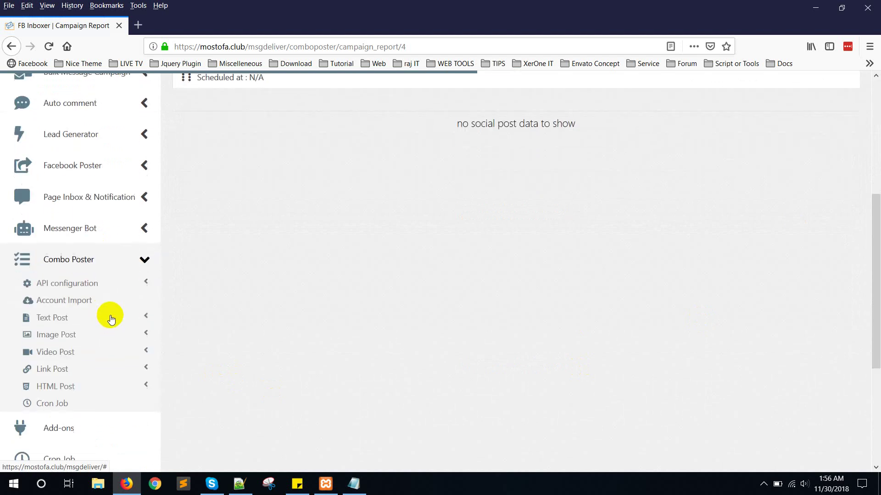
left_click(65, 317)
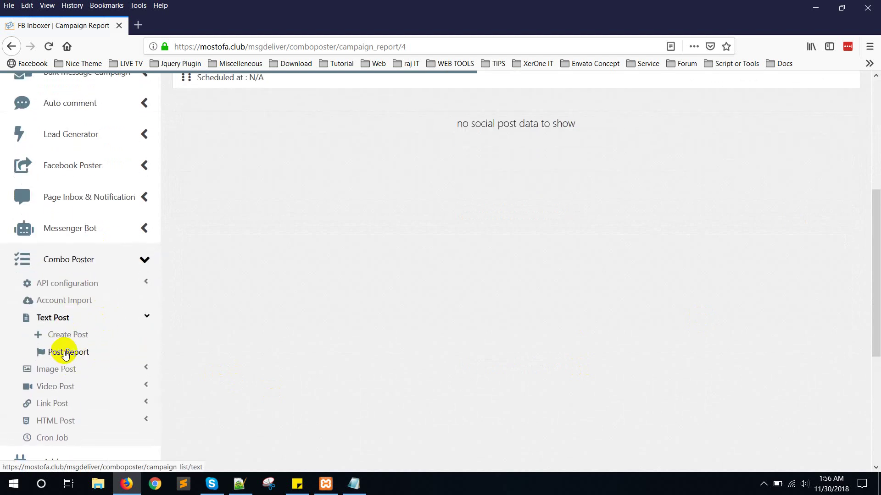
left_click(66, 354)
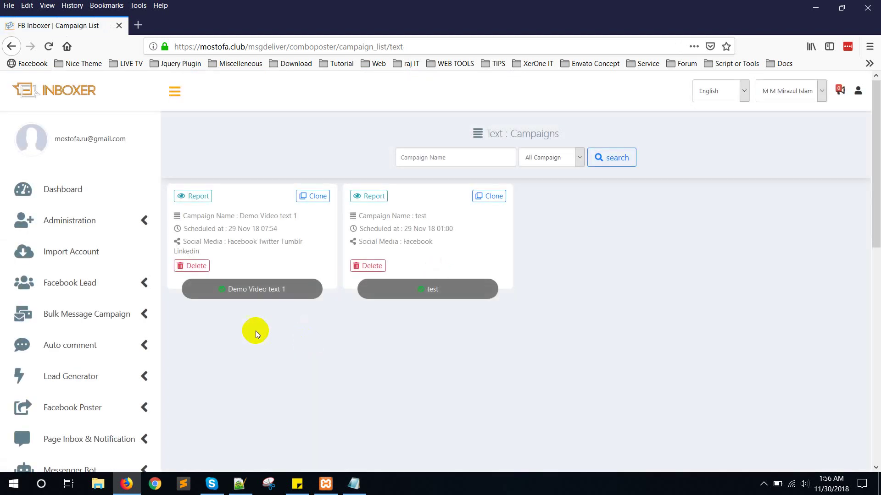
left_click(195, 198)
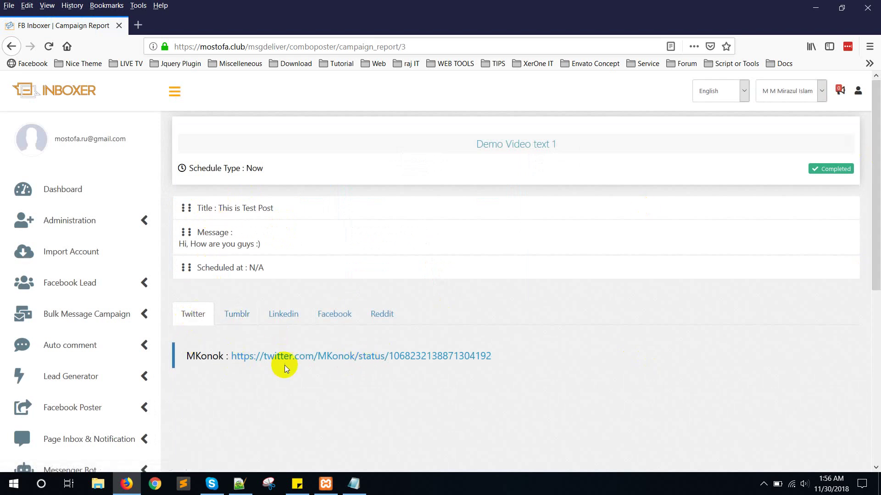
Open the Twitter, Tumblr, Xerone IT LinkedIn, College Mates Facebook and Reddit post links in new tabs
middle_click(315, 357)
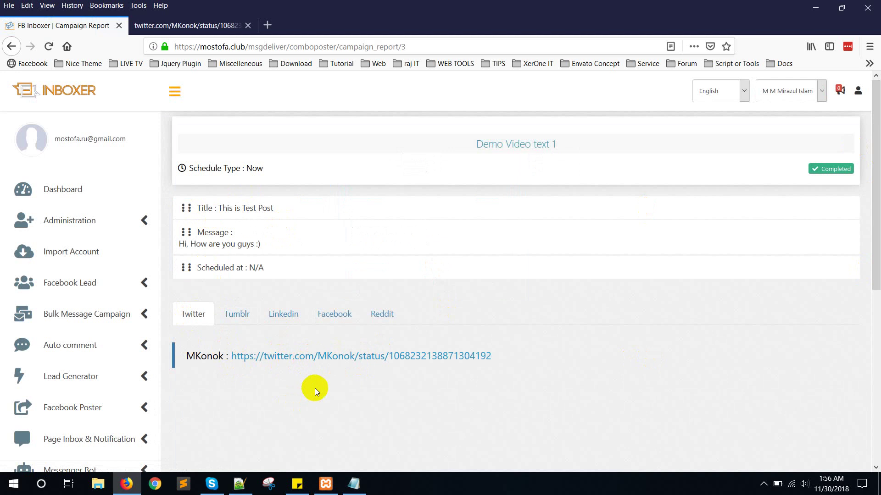
left_click(235, 312)
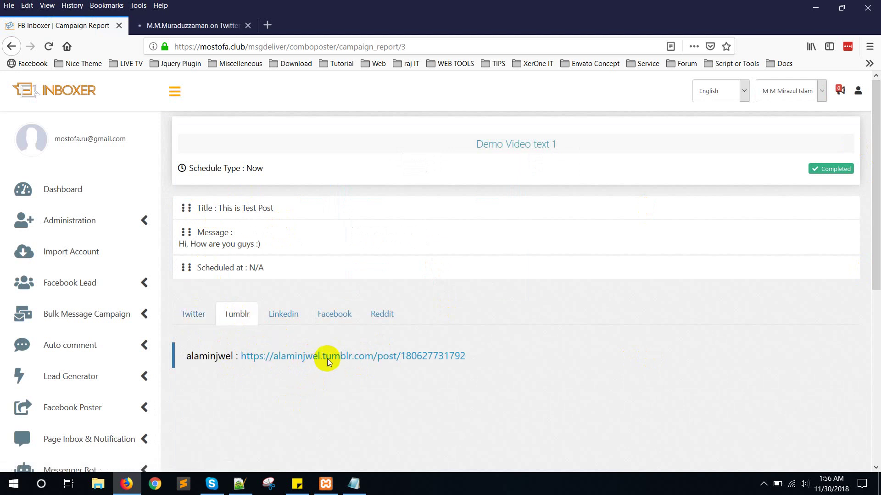
middle_click(363, 361)
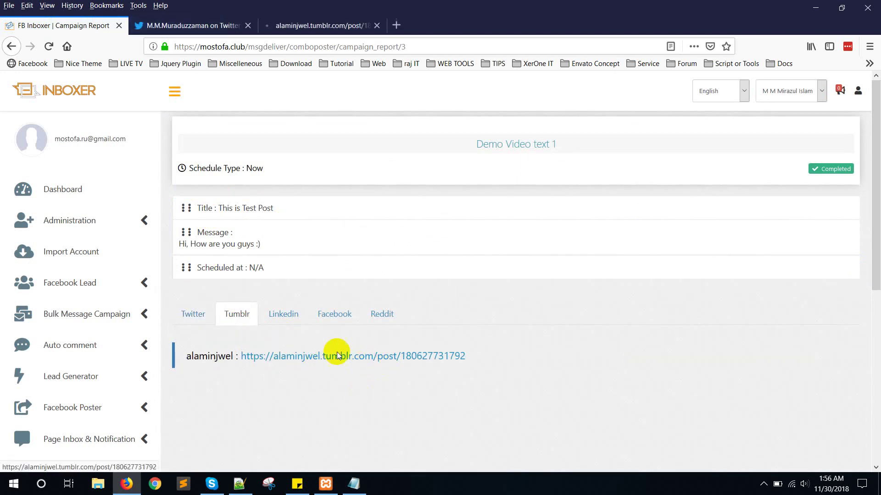
left_click(283, 316)
scroll(409, 409, "down", 1)
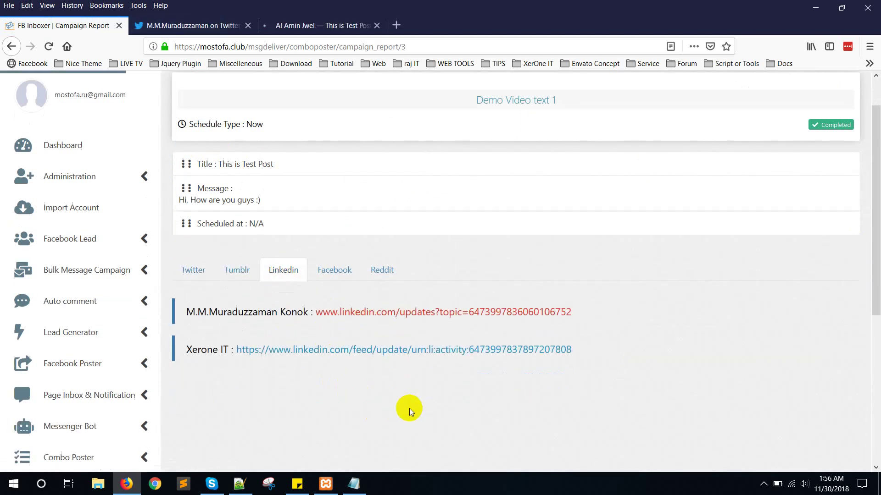
middle_click(415, 342)
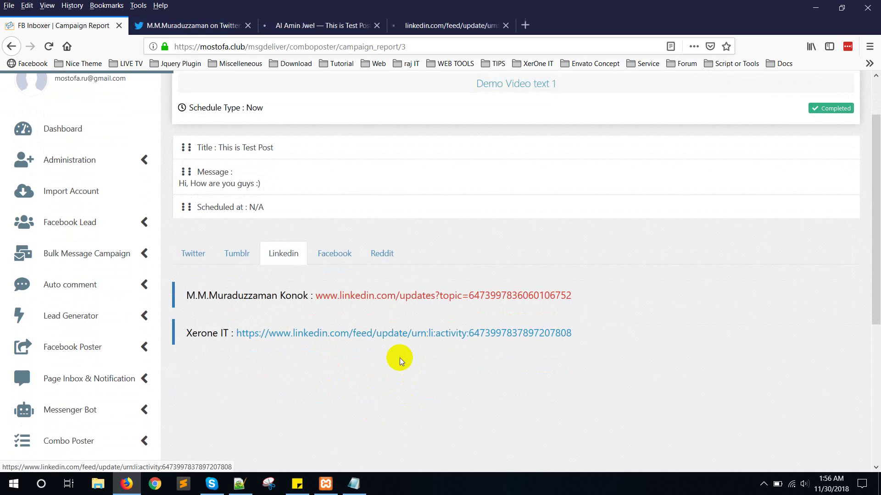
left_click(338, 254)
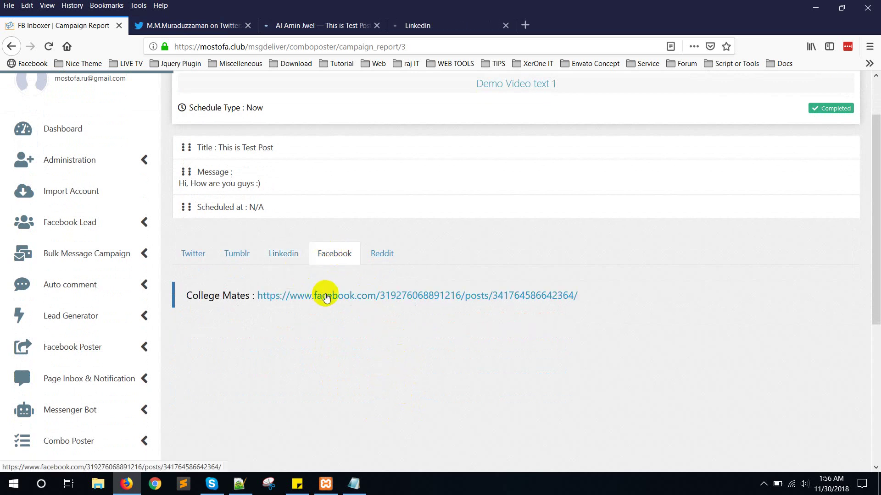
middle_click(357, 295)
left_click(386, 253)
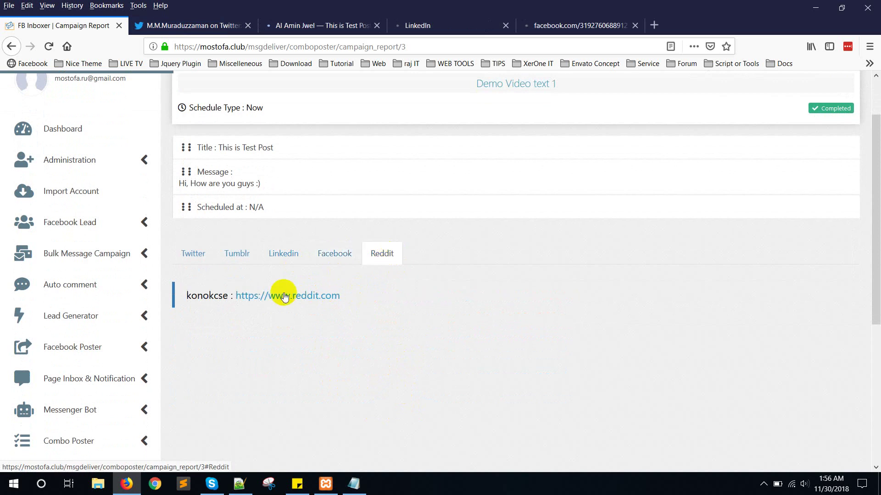
middle_click(280, 303)
Check the posted tweet text on Twitter, then close that tab
left_click(190, 26)
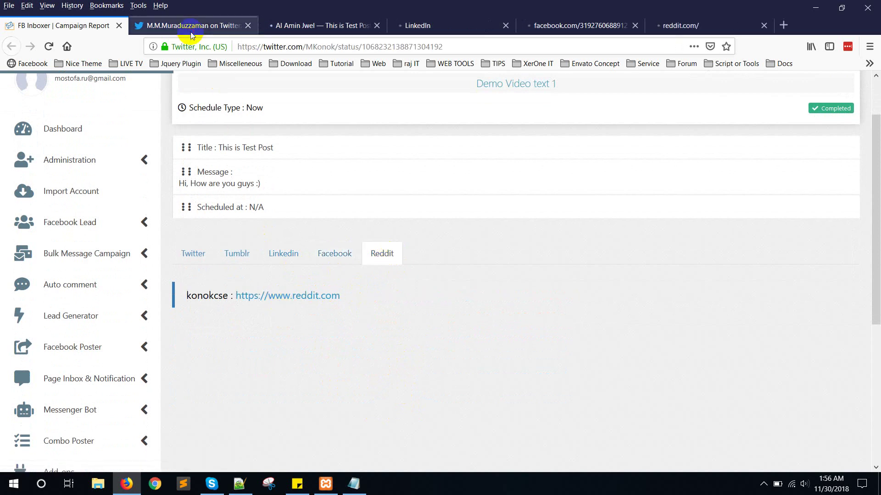
left_click_drag(280, 169, 427, 170)
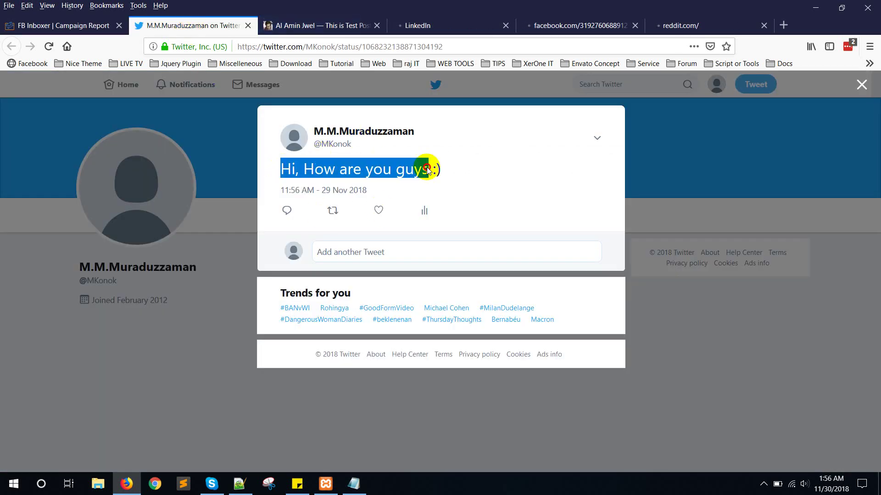
left_click(243, 27)
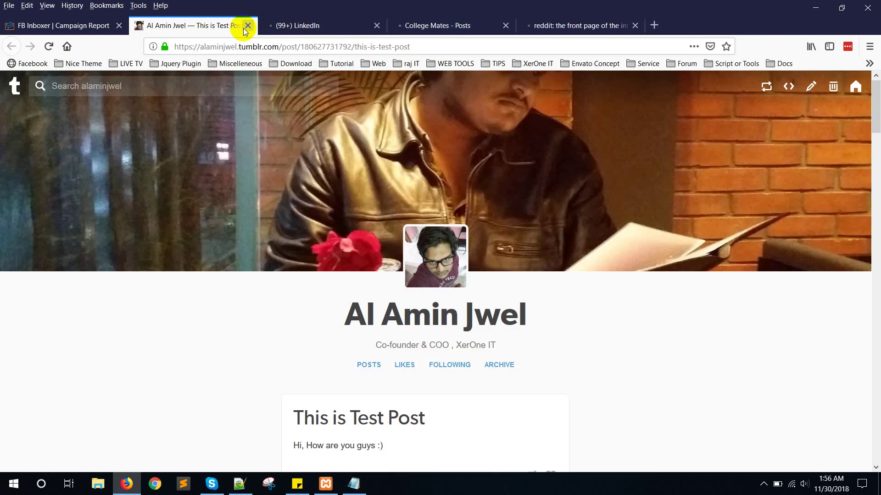
Review and close the Tumblr, LinkedIn, College Mates Facebook and Reddit post tabs
scroll(422, 265, "down", 6)
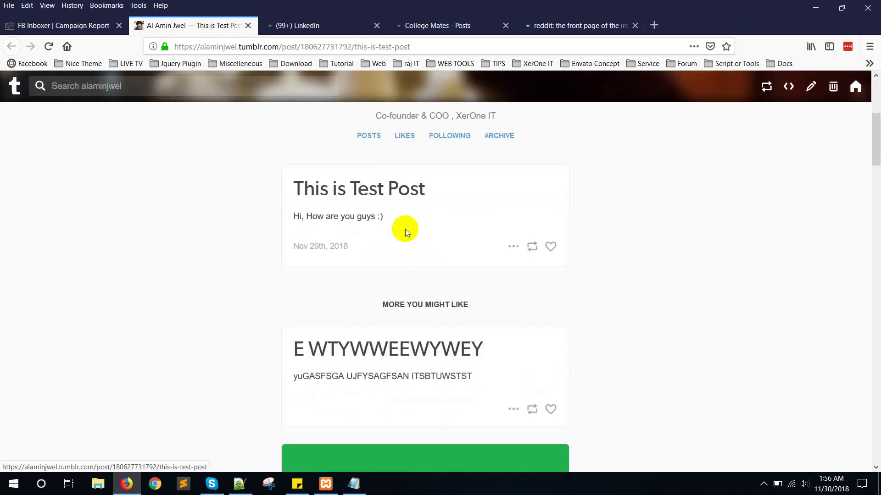
scroll(314, 206, "up", 5)
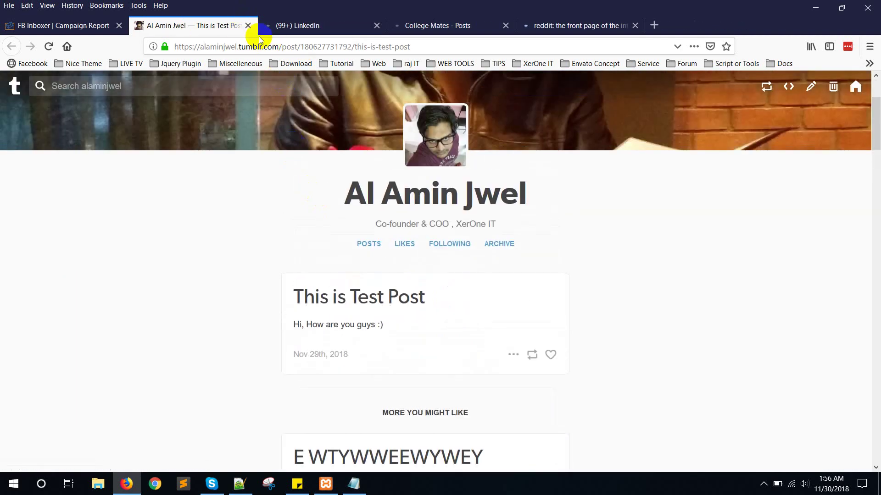
left_click(248, 25)
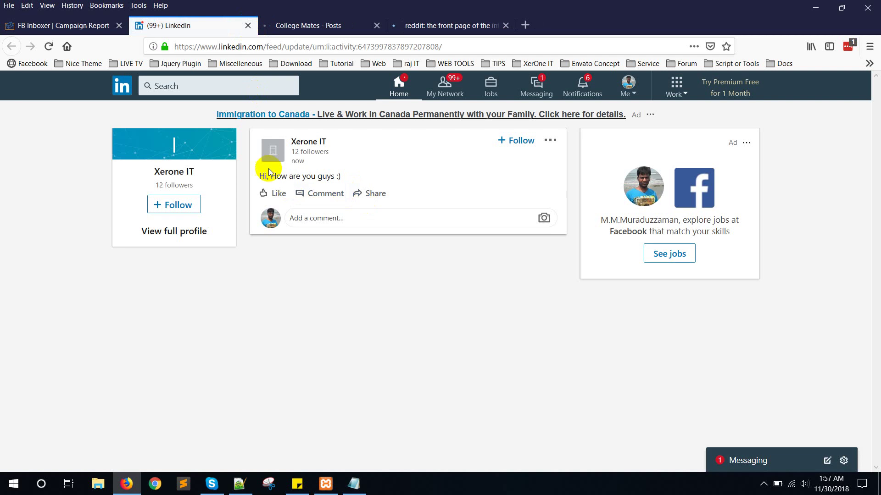
left_click(248, 25)
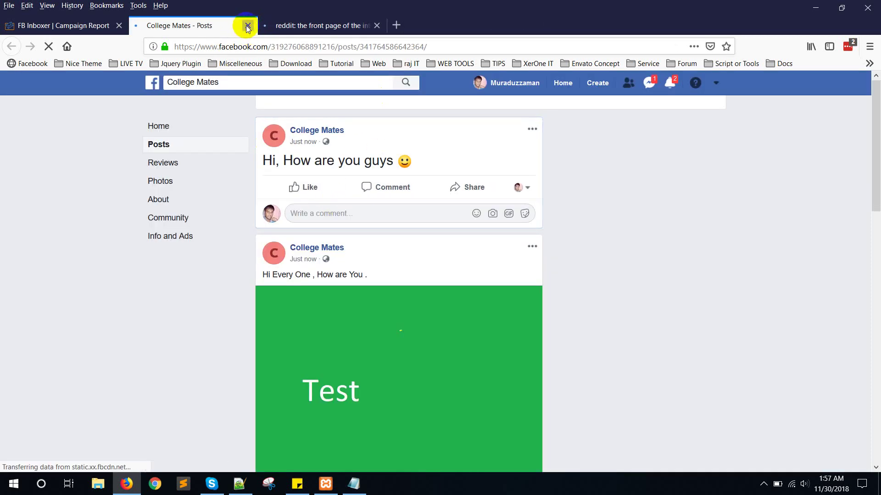
left_click(247, 26)
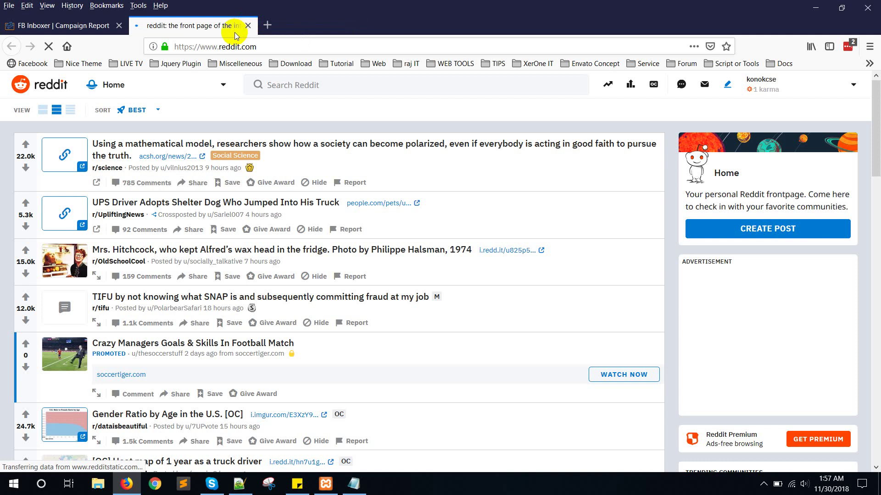
left_click(247, 25)
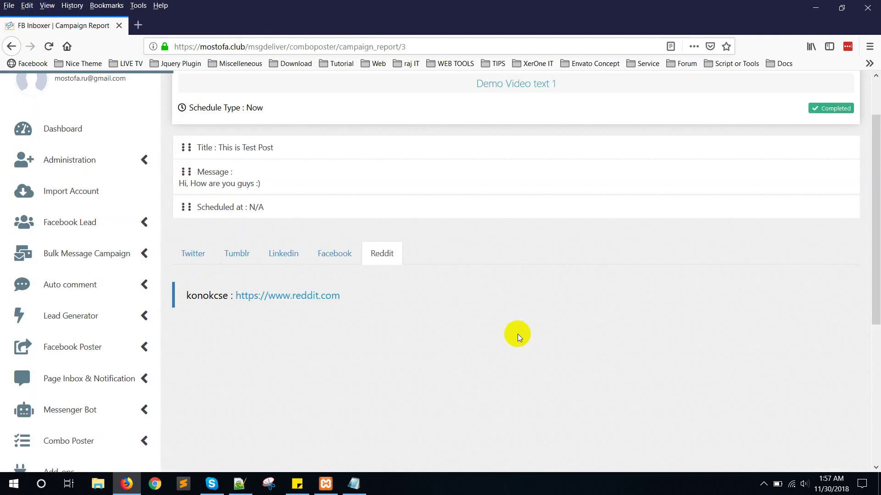
Open the Demo Image Post 2 report from Combo Poster's image campaign list
scroll(310, 357, "down", 5)
scroll(202, 317, "up", 4)
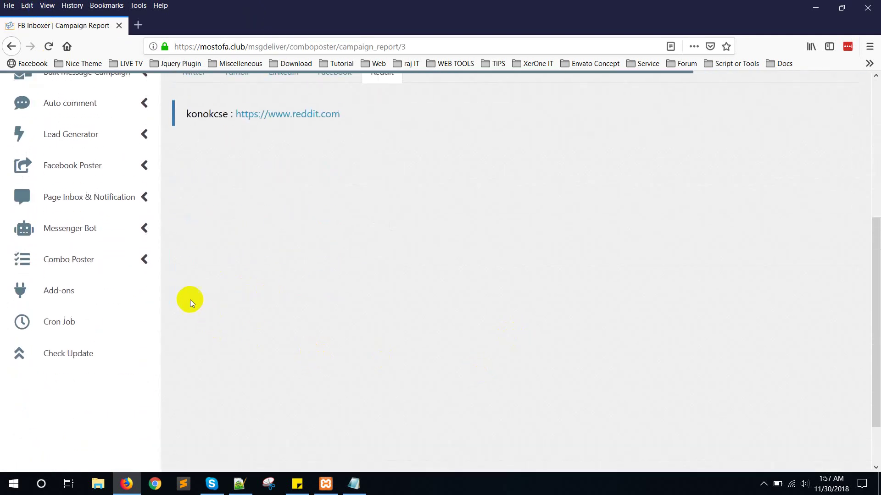
left_click(88, 380)
scroll(169, 334, "down", 4)
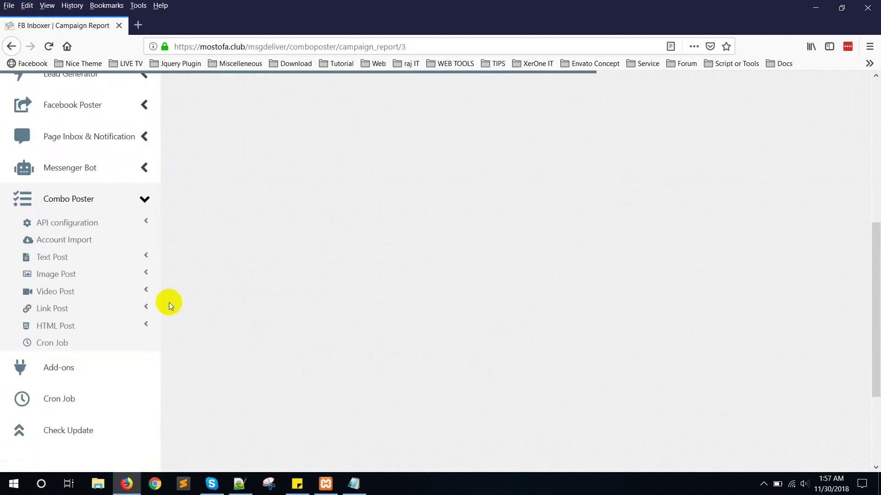
left_click(95, 283)
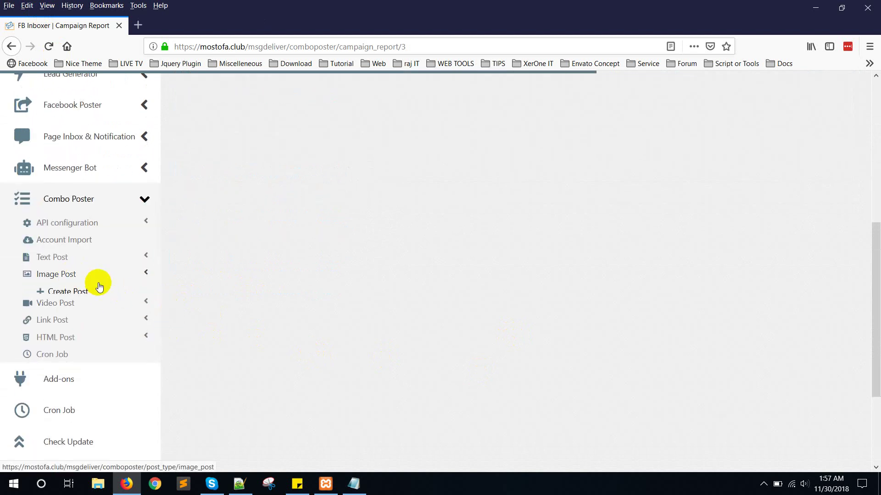
left_click(81, 312)
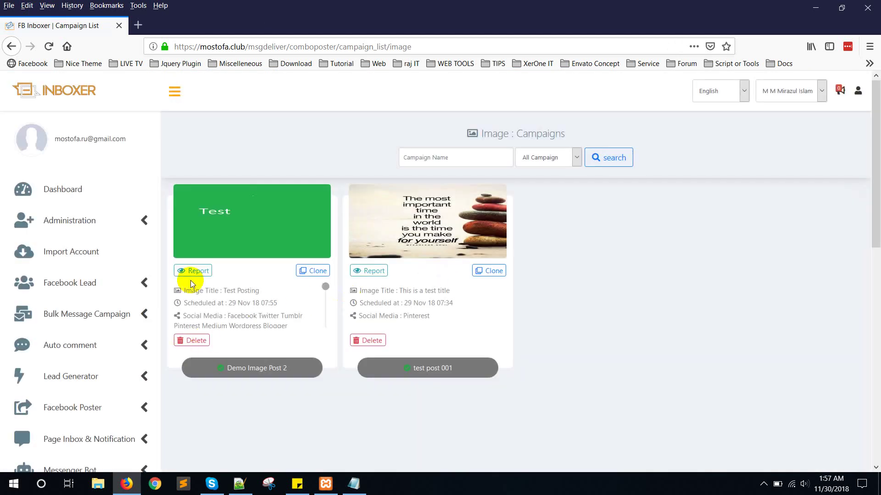
left_click(198, 271)
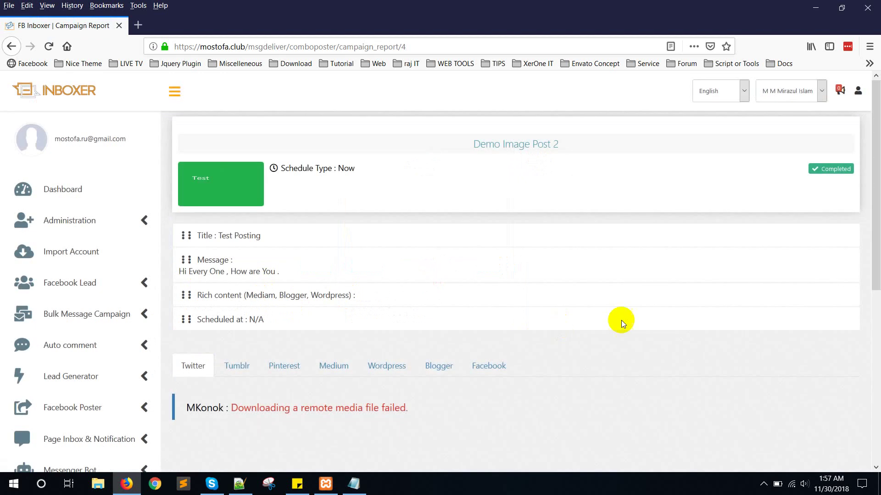
Open the Tumblr, Pinterest and Medium post links in background tabs
scroll(312, 395, "down", 2)
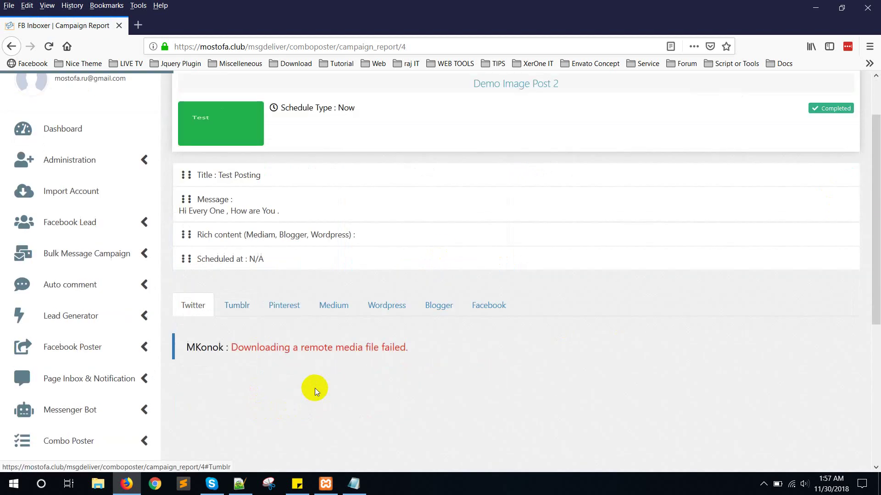
left_click(237, 304)
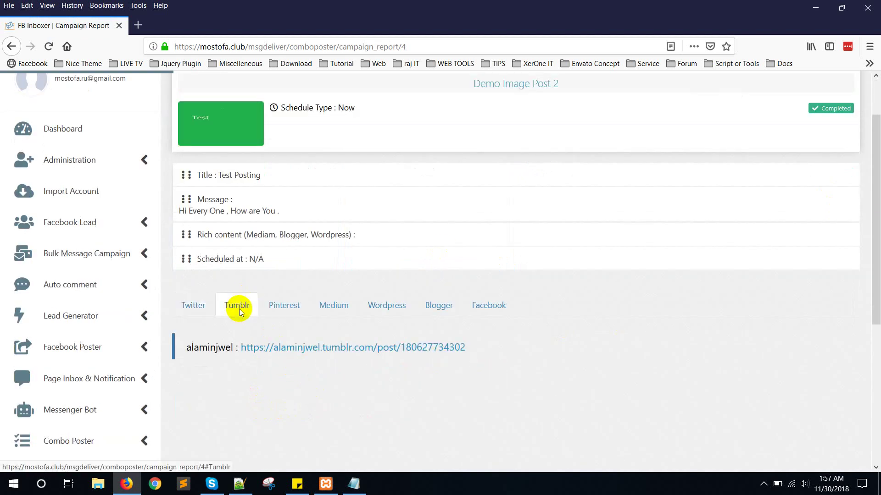
middle_click(350, 354)
left_click(285, 307)
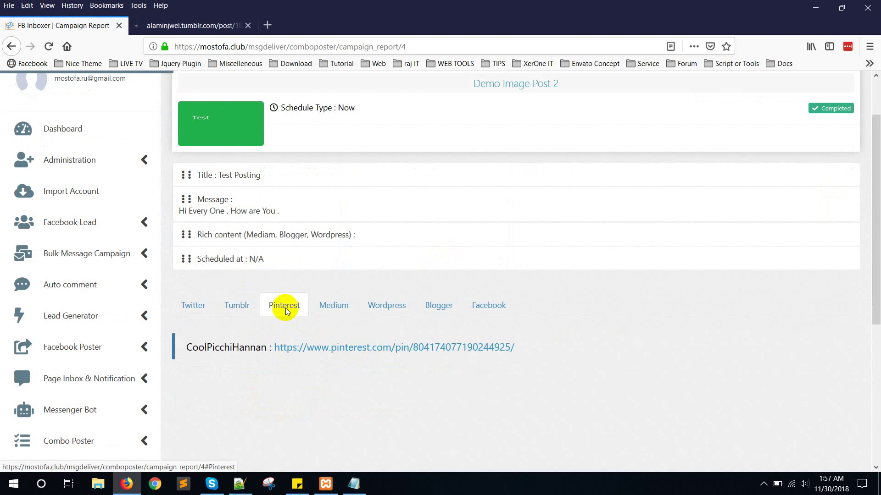
middle_click(372, 351)
left_click(334, 305)
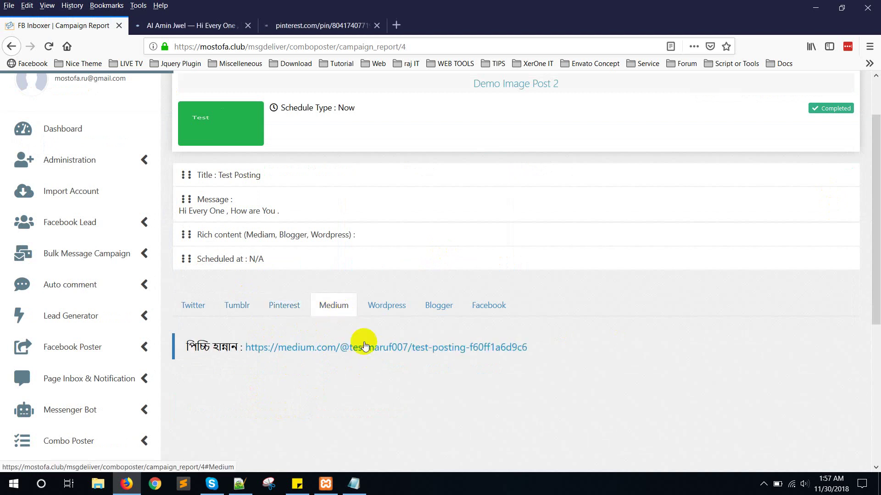
middle_click(356, 347)
Open the WordPress, Blogger and Facebook post links in background tabs, then view the Tumblr post
left_click(388, 306)
middle_click(390, 347)
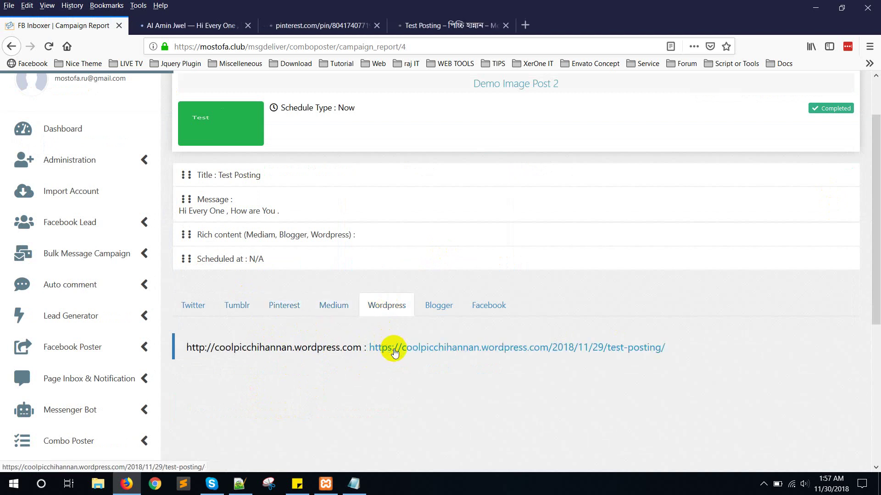
left_click(440, 307)
middle_click(433, 349)
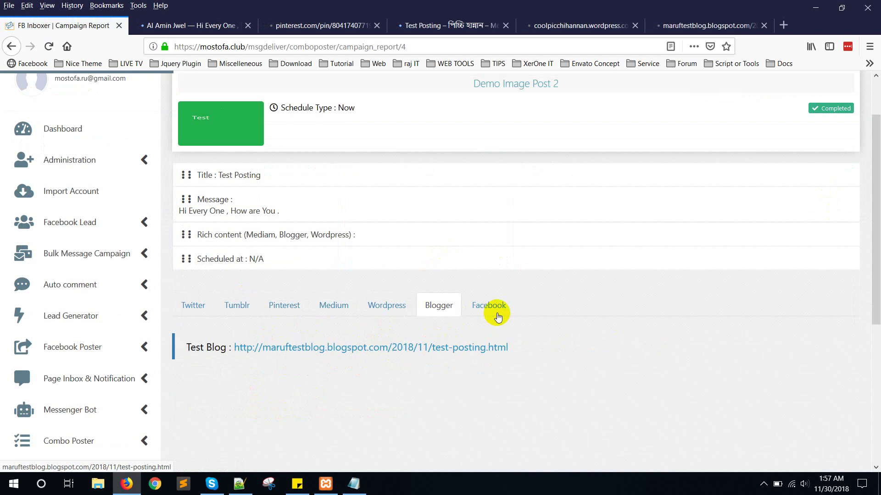
left_click(489, 305)
middle_click(453, 347)
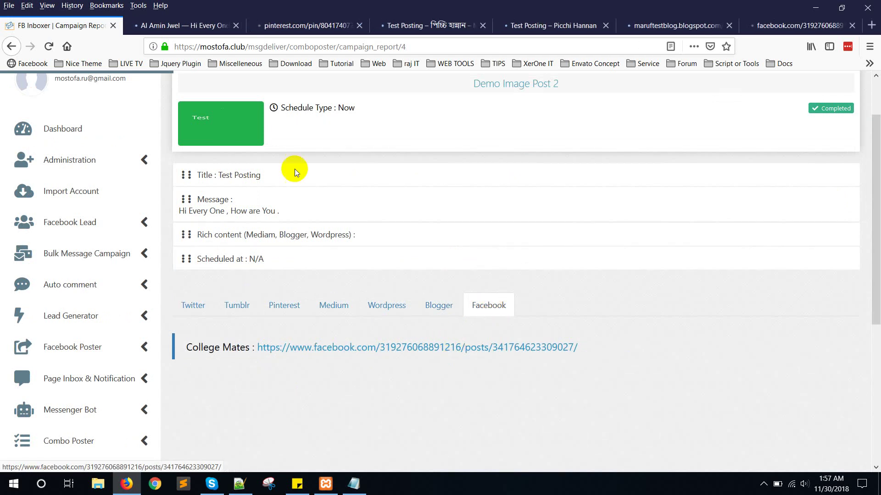
left_click(177, 24)
Review the green Test image on the Tumblr, Pinterest, Medium, WordPress and Blogger posts, closing each tab
scroll(392, 264, "down", 5)
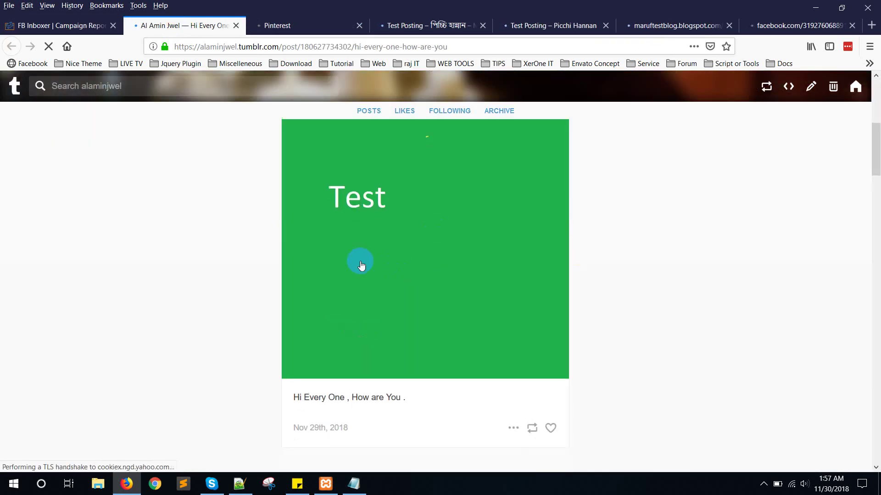
left_click(236, 26)
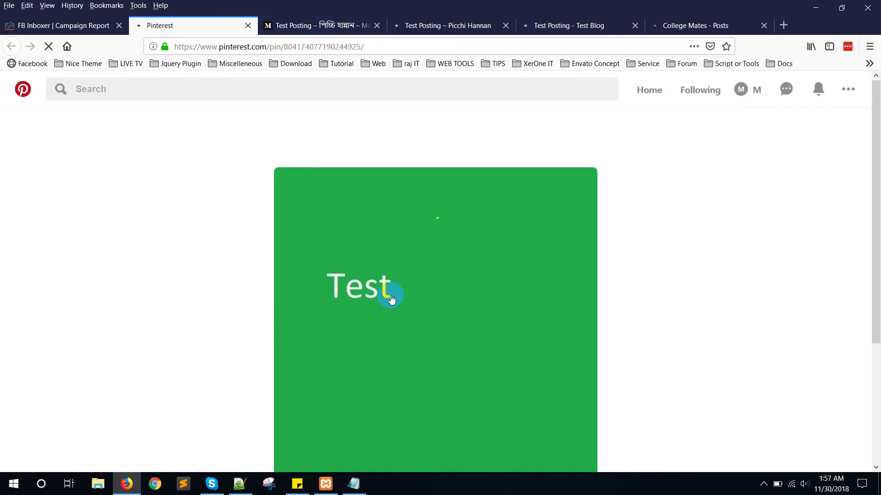
scroll(394, 295, "down", 3)
left_click(247, 26)
scroll(369, 311, "down", 3)
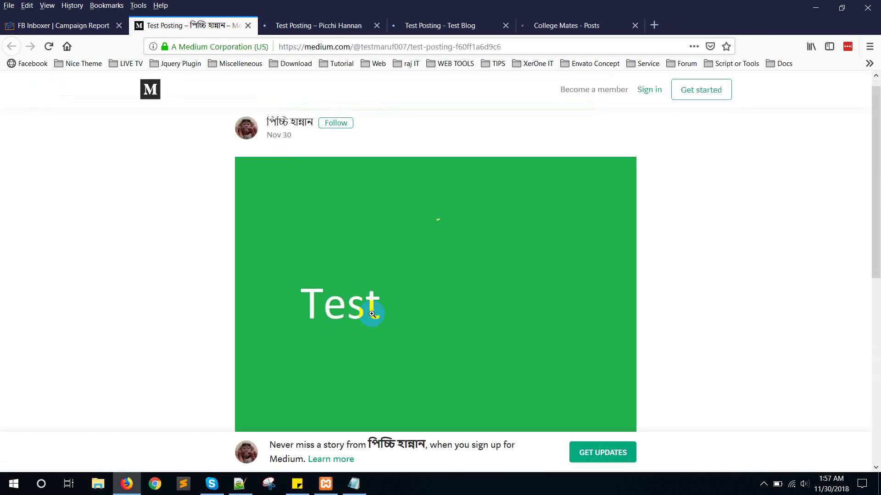
left_click(247, 26)
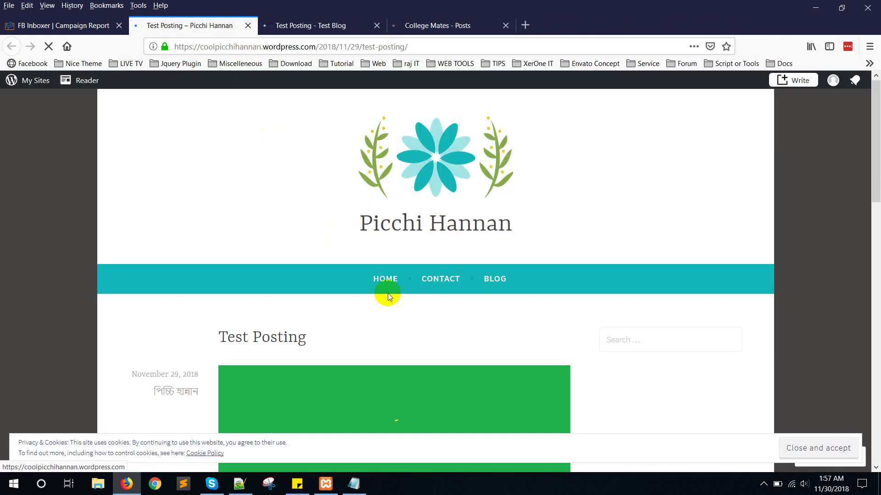
scroll(387, 292, "down", 3)
scroll(393, 290, "down", 1)
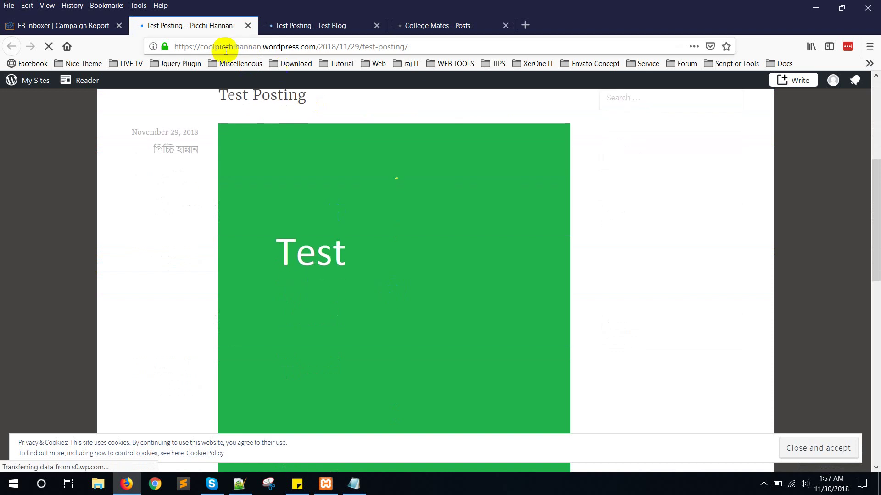
left_click(248, 26)
scroll(339, 351, "down", 7)
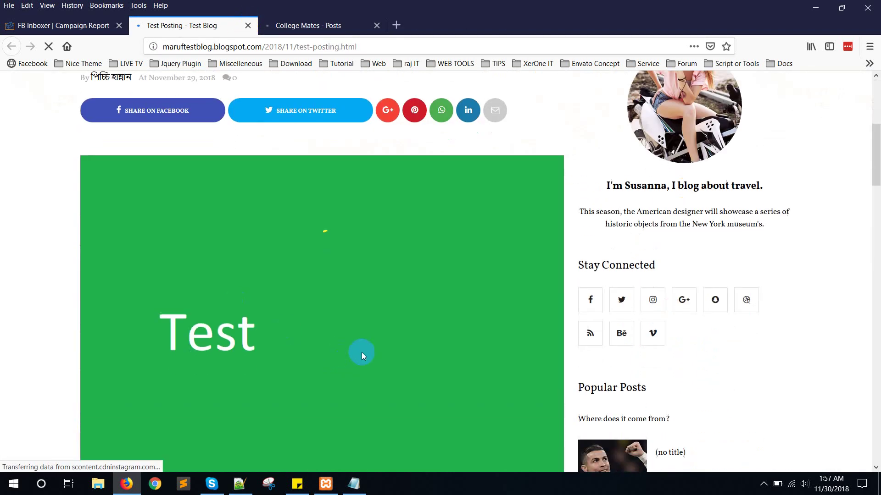
left_click(248, 26)
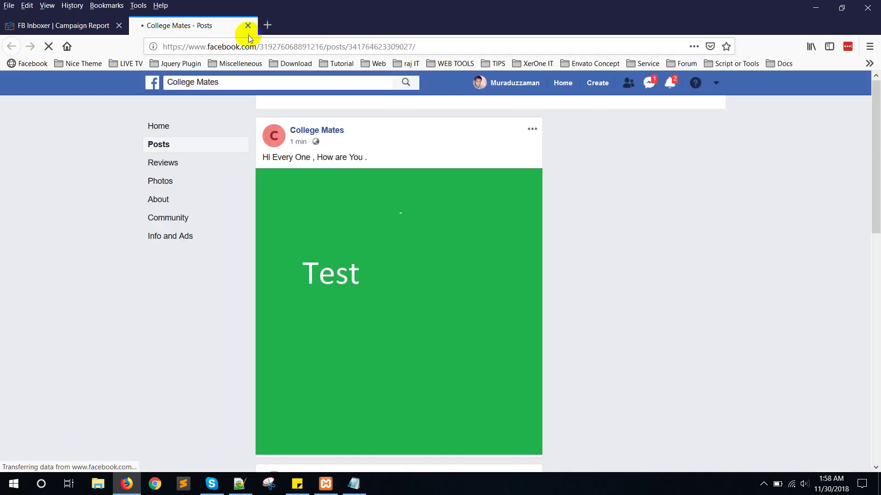
scroll(408, 374, "down", 6)
Close the Facebook post tab and open Combo Poster's video post creation form
left_click(244, 25)
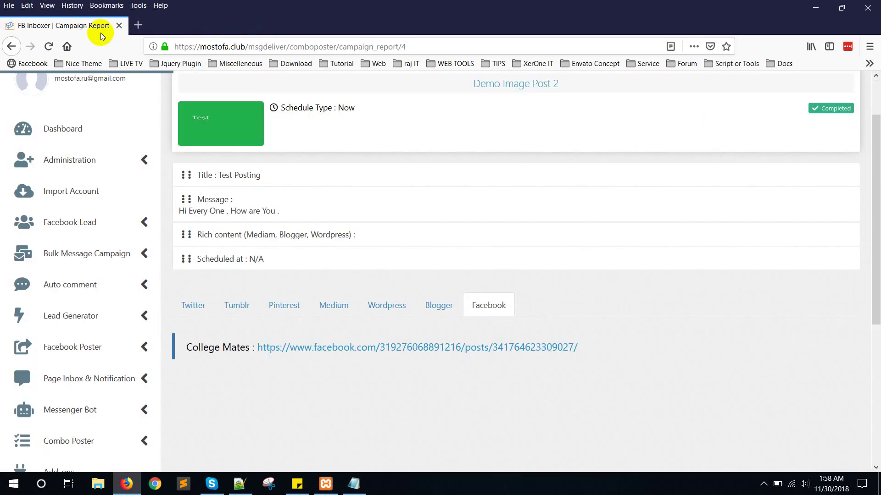
scroll(214, 381, "down", 5)
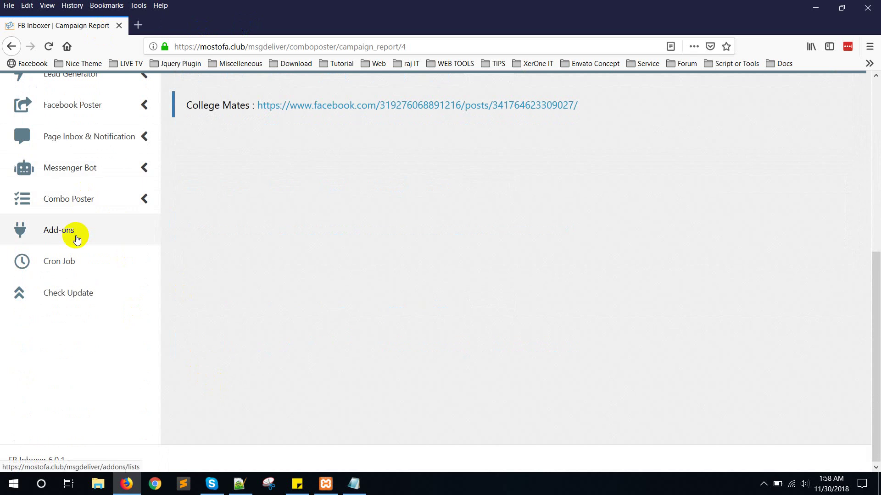
left_click(107, 197)
left_click(71, 291)
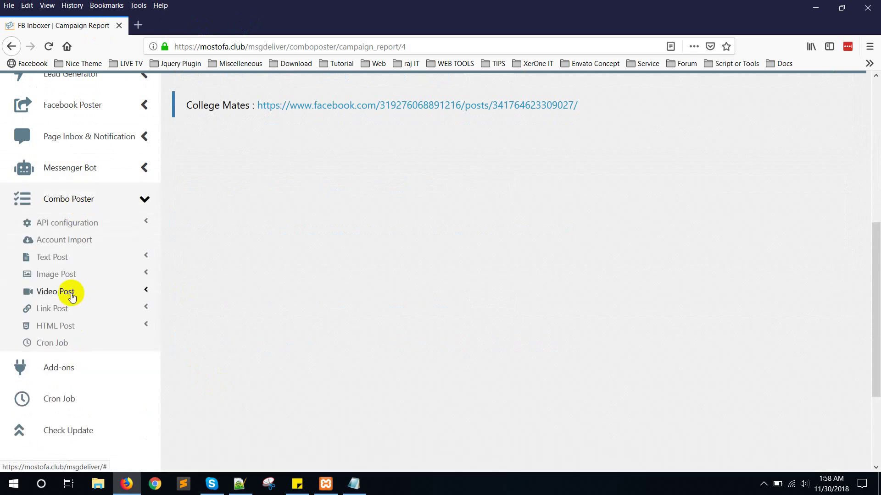
left_click(69, 309)
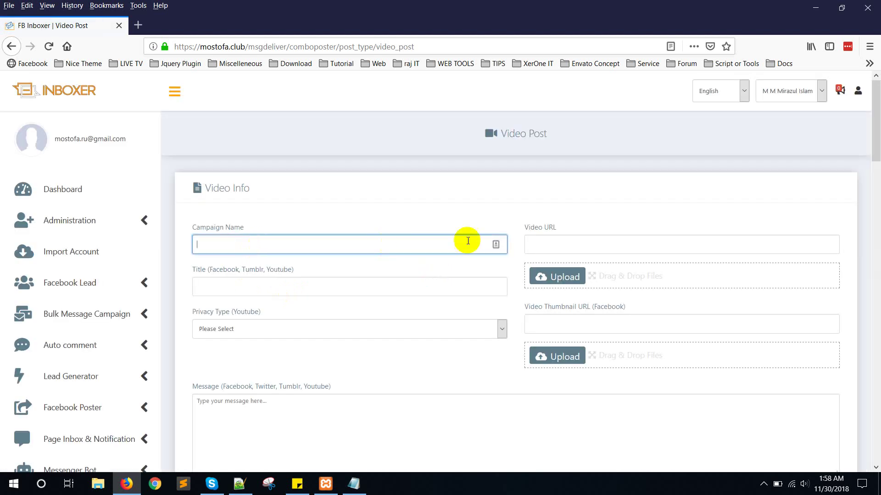
Try the Video URL upload, then check YouTube privacy types and the Facebook thumbnail URL field
scroll(526, 240, "down", 1)
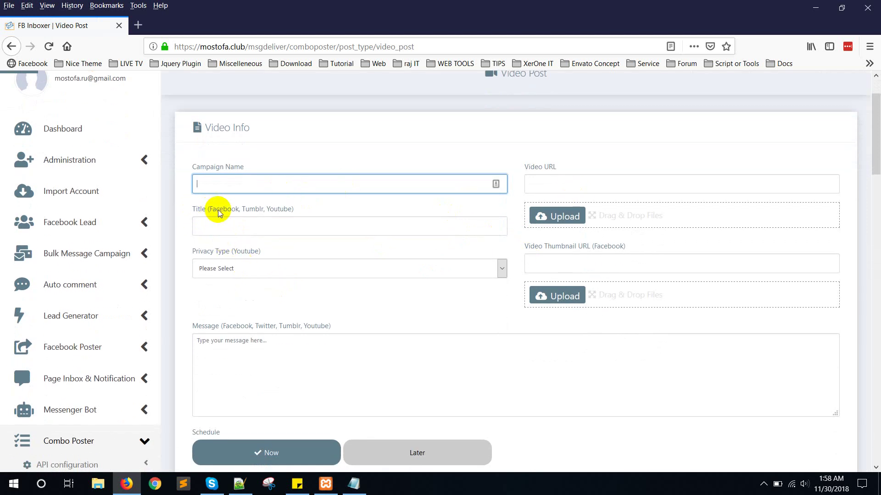
left_click(252, 204)
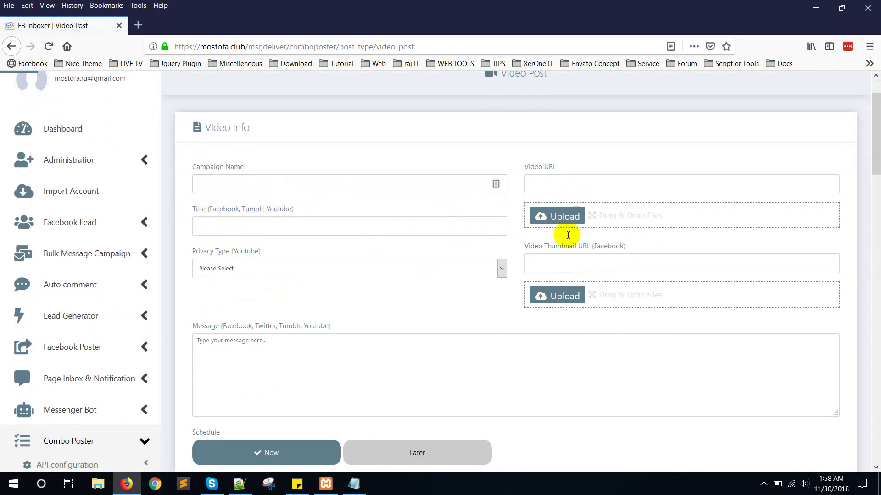
left_click(556, 214)
left_click(866, 10)
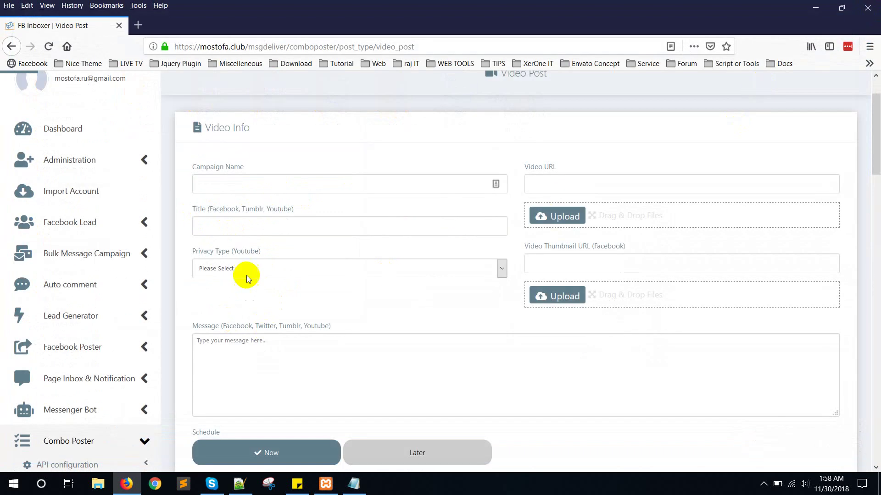
left_click(246, 268)
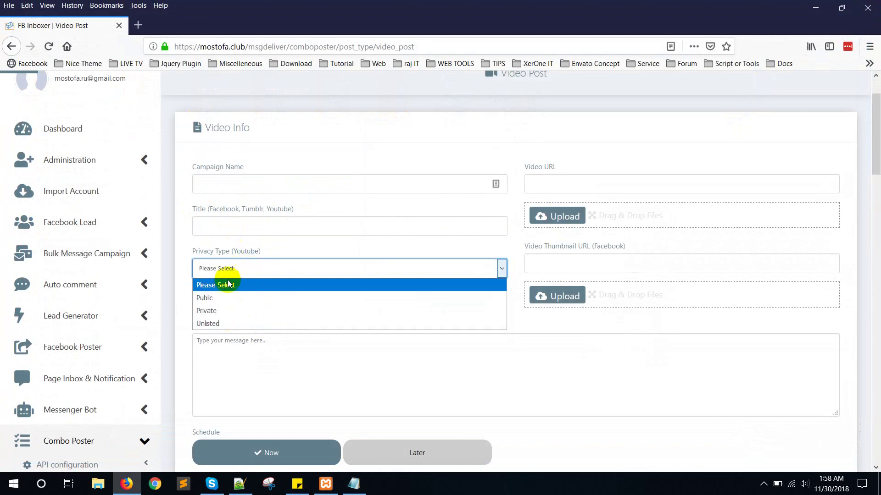
left_click(570, 260)
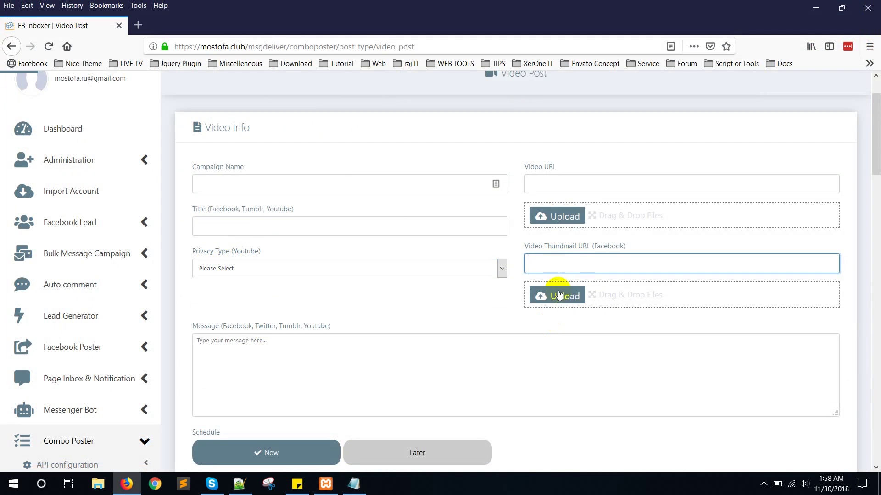
double_click(610, 248)
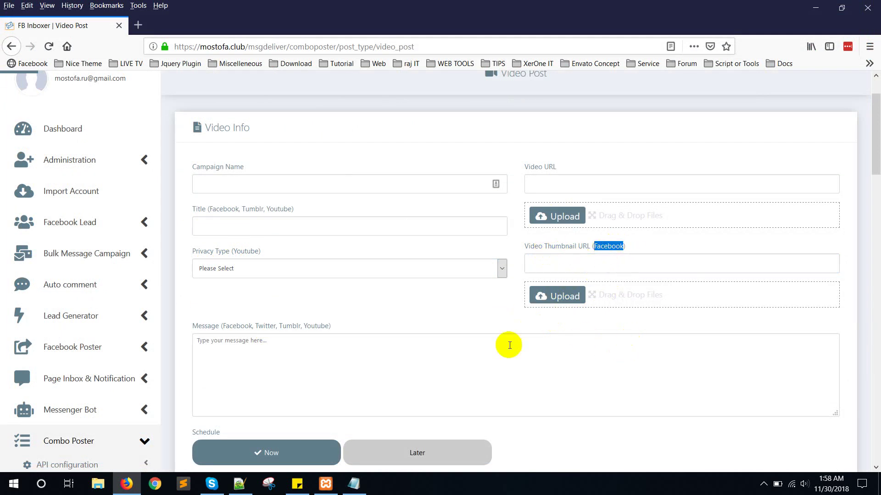
Look over the message box and the Facebook, Twitter, Tumblr and YouTube account panels
scroll(515, 351, "down", 4)
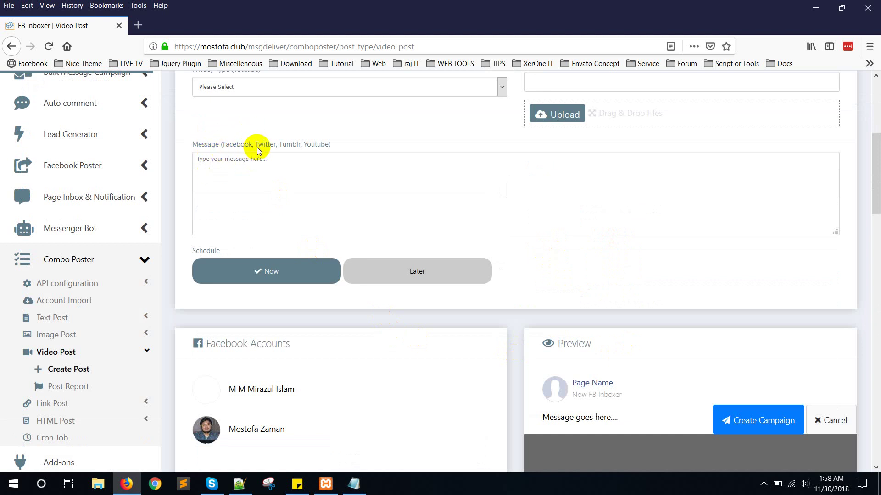
left_click(239, 192)
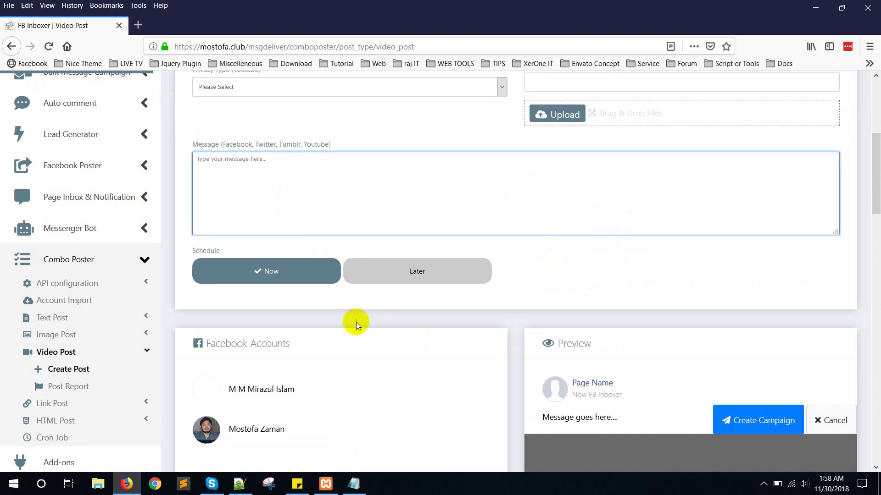
scroll(356, 325, "down", 20)
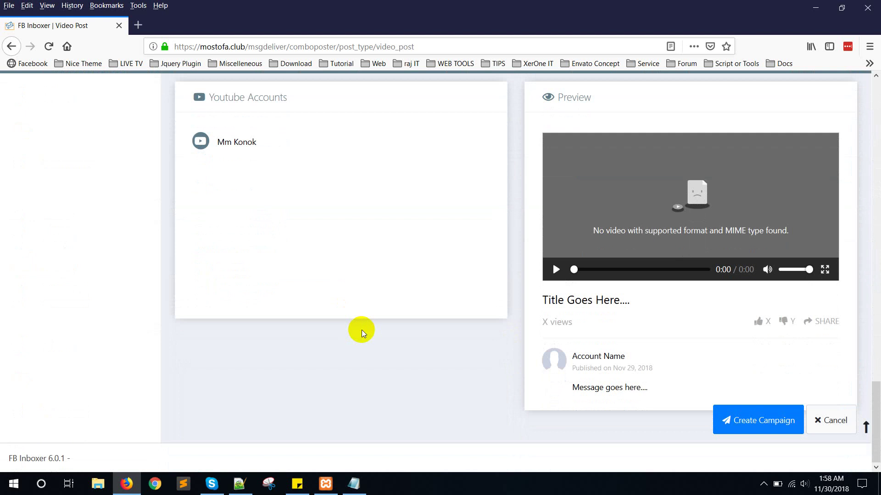
scroll(362, 330, "up", 6)
scroll(365, 326, "up", 15)
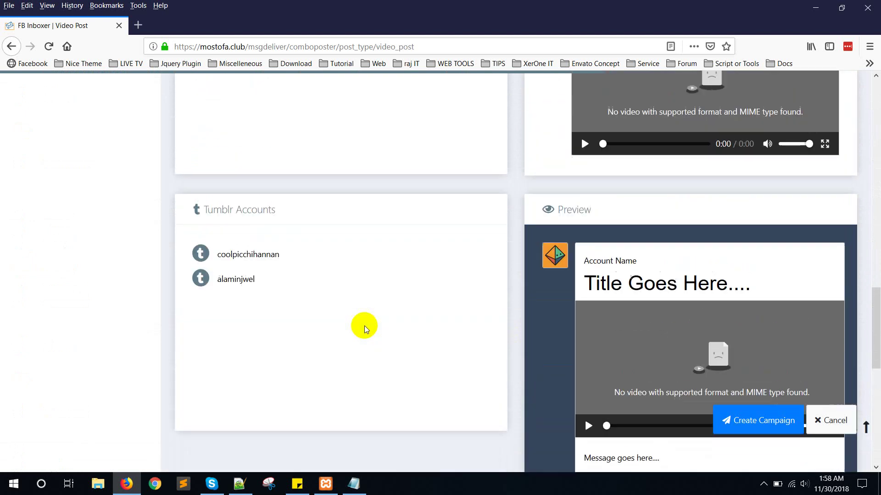
scroll(364, 326, "down", 10)
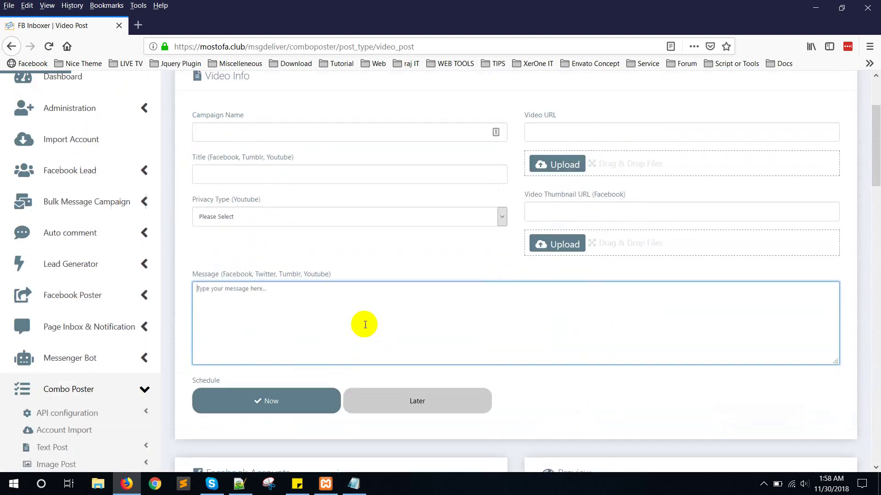
scroll(400, 312, "down", 12)
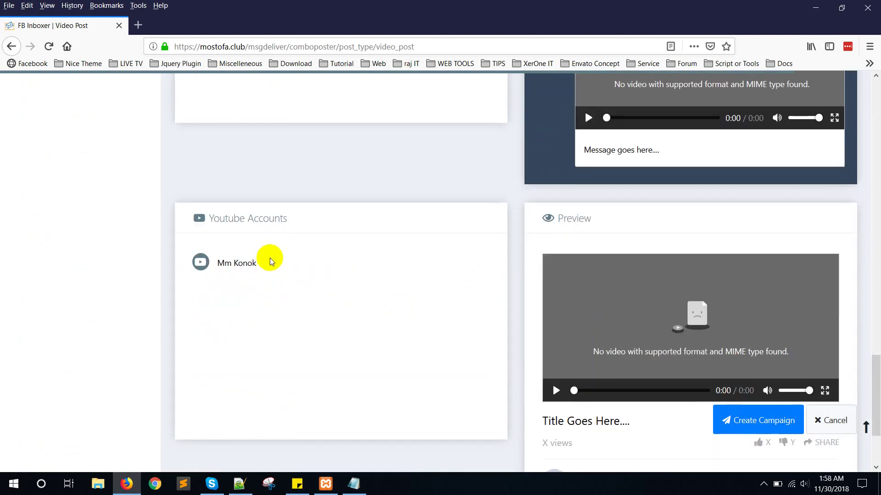
scroll(376, 298, "down", 2)
scroll(376, 299, "up", 10)
scroll(377, 299, "up", 10)
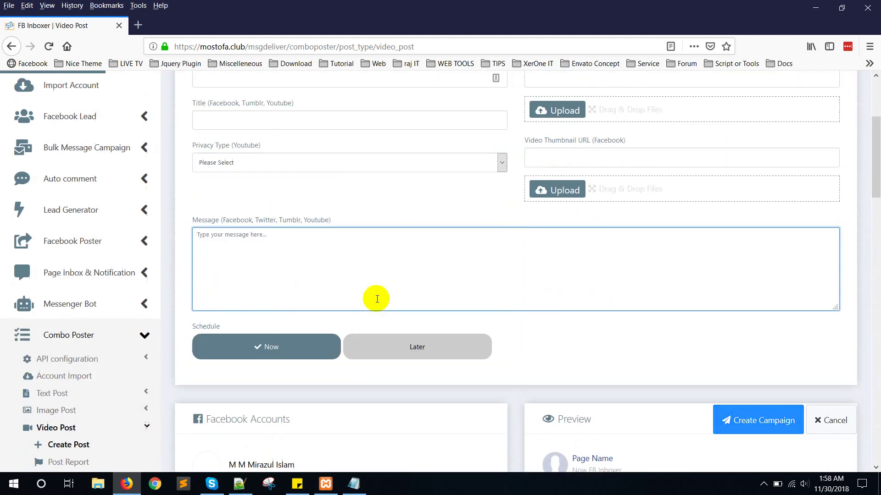
scroll(338, 315, "down", 4)
left_click(65, 303)
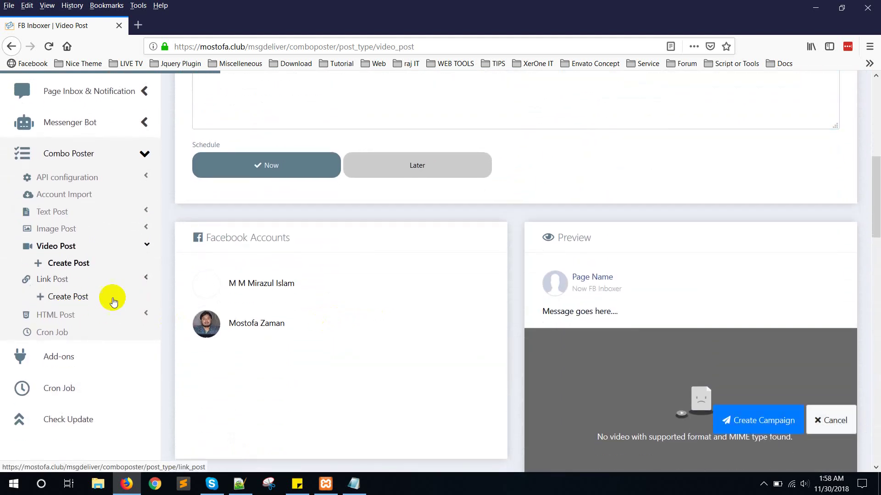
Open a new Link Post form and go through its Title, Message, Paste Link and Thumbnail URL fields
left_click(93, 281)
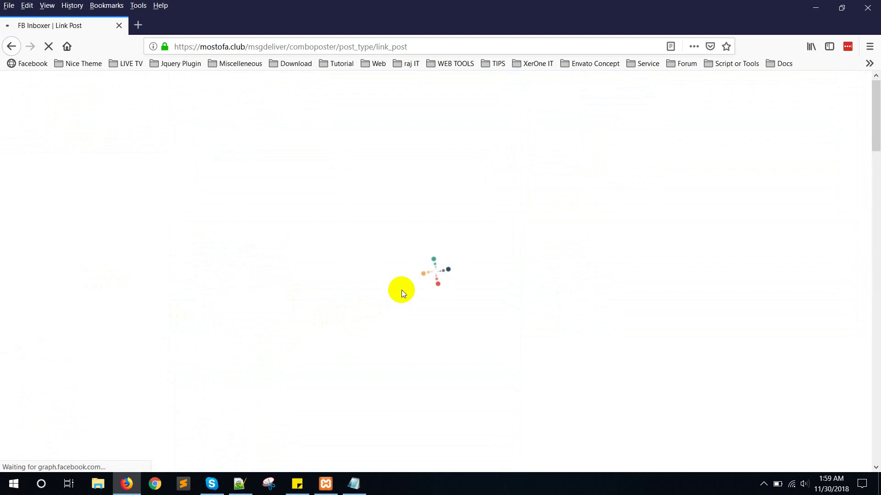
scroll(373, 268, "down", 3)
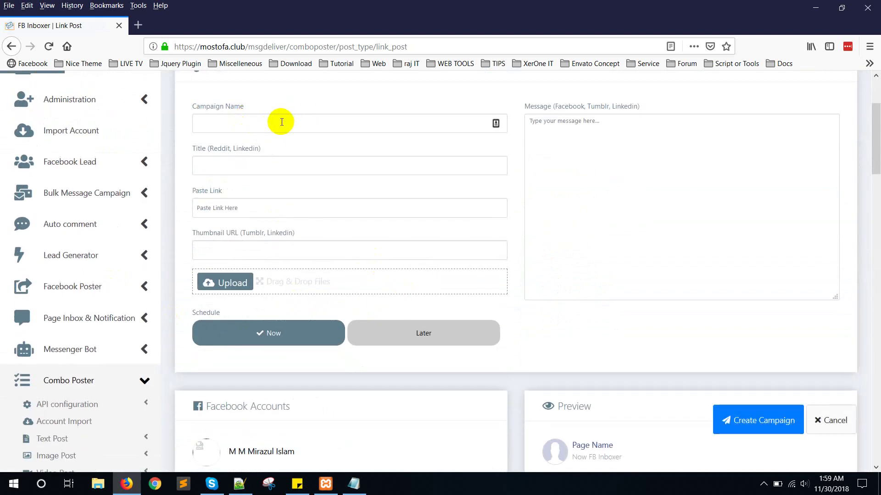
left_click(251, 163)
left_click(579, 184)
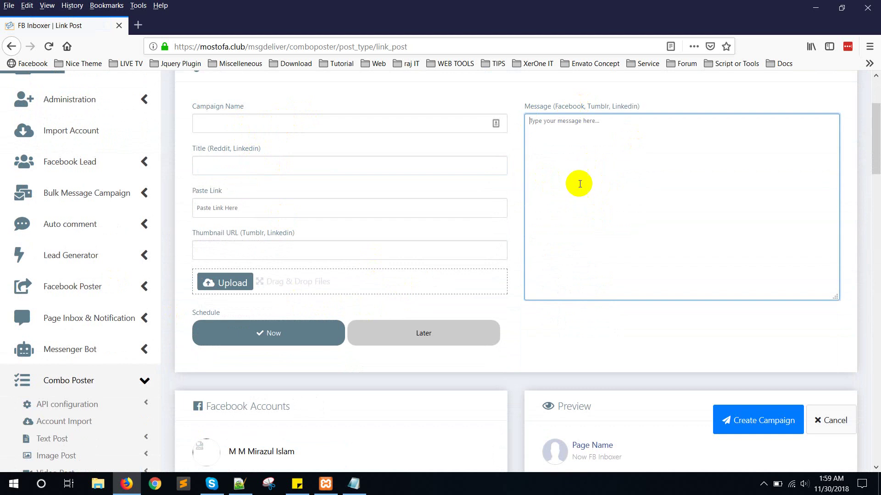
left_click(252, 208)
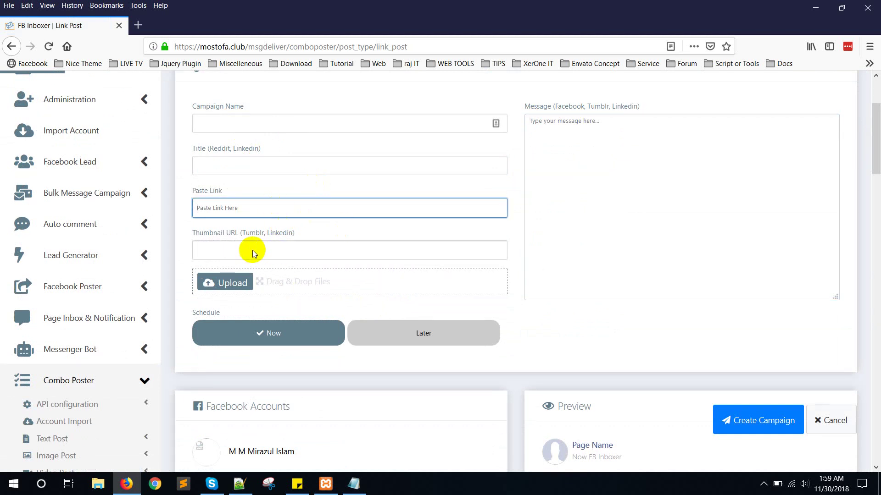
left_click(233, 247)
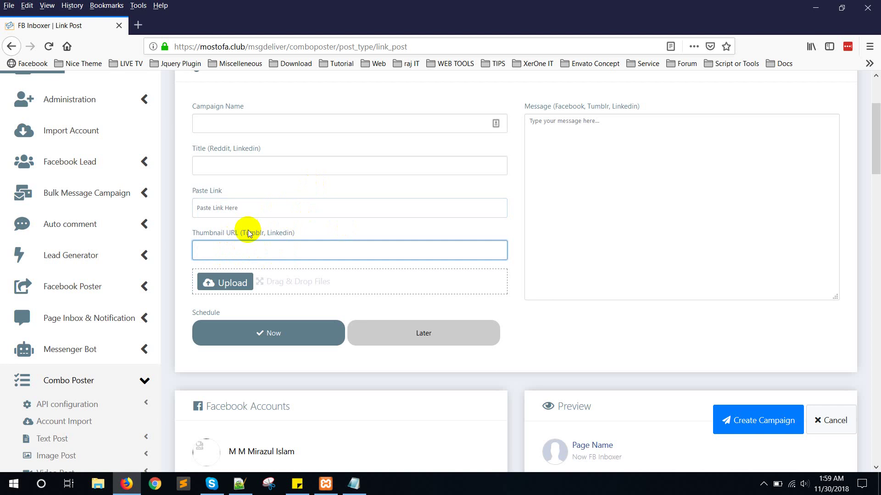
left_click_drag(246, 235, 289, 230)
left_click(305, 251)
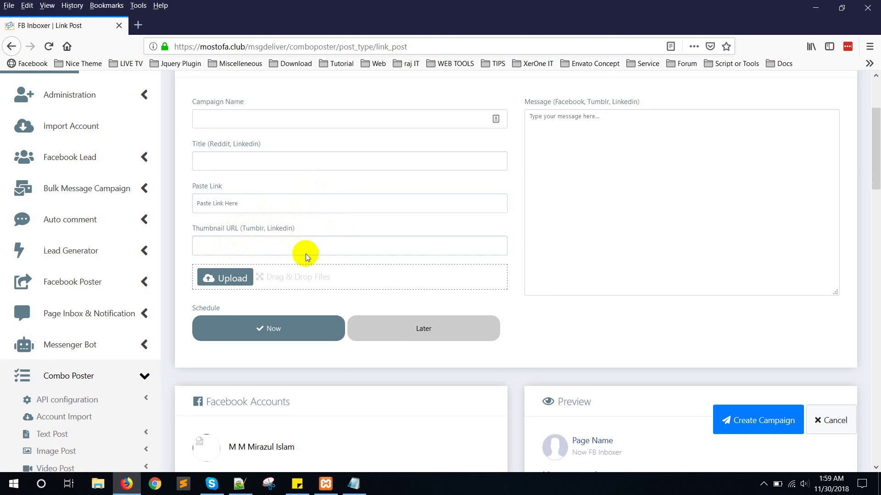
Review the Facebook, Twitter, Tumblr, Reddit and LinkedIn account panels below the link post fields
scroll(263, 175, "down", 3)
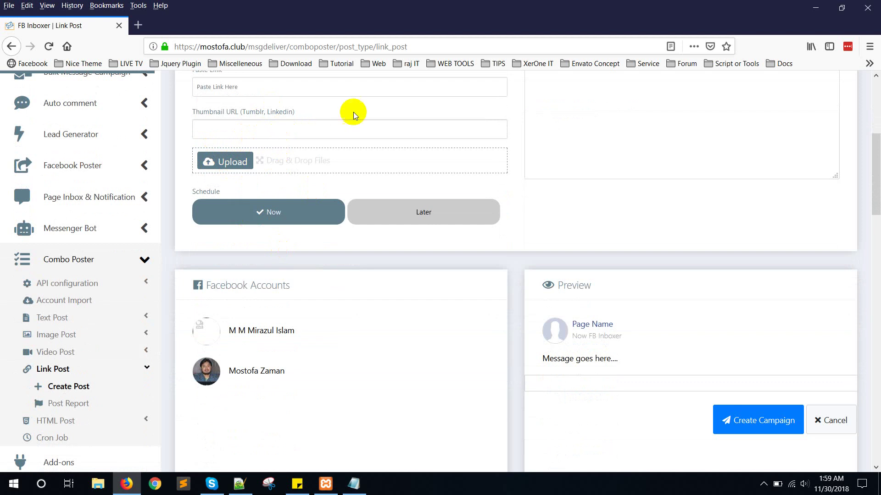
scroll(296, 291, "down", 6)
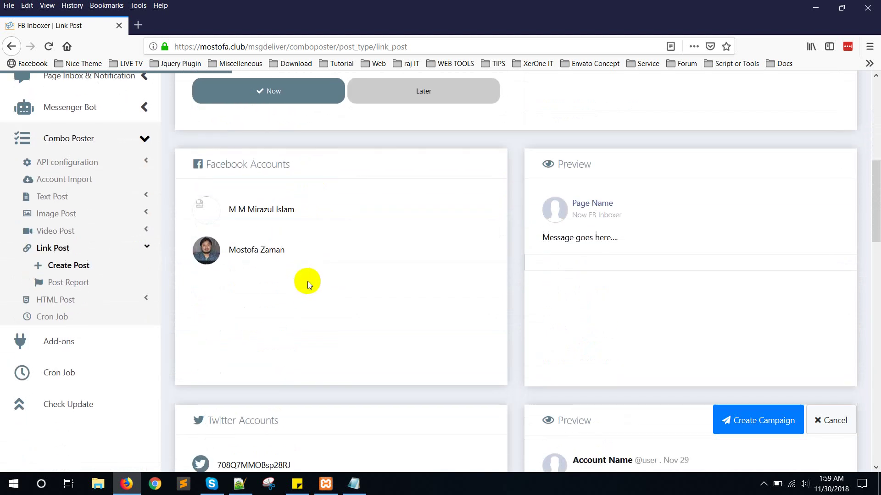
scroll(307, 257, "up", 3)
scroll(320, 222, "down", 6)
scroll(331, 261, "down", 13)
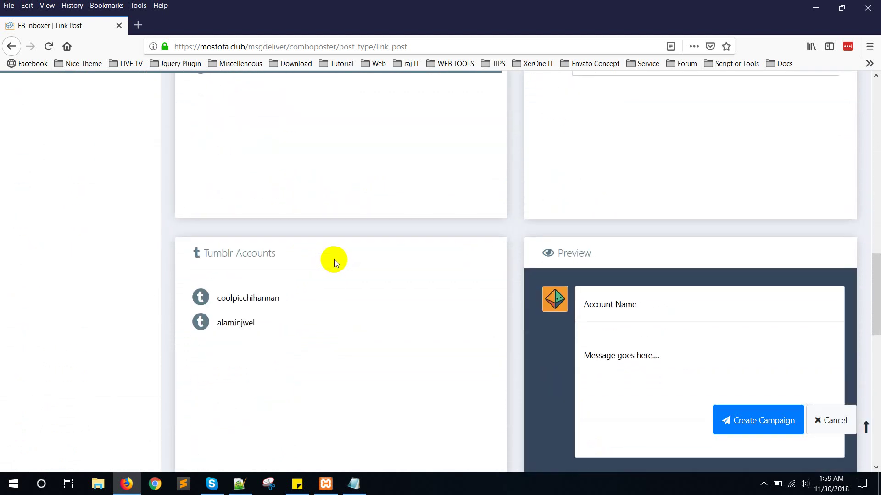
scroll(302, 278, "down", 4)
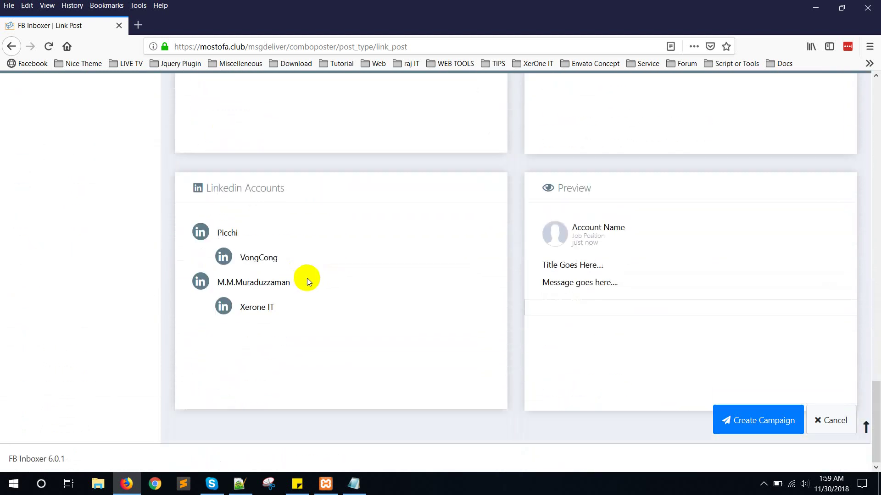
scroll(328, 266, "up", 20)
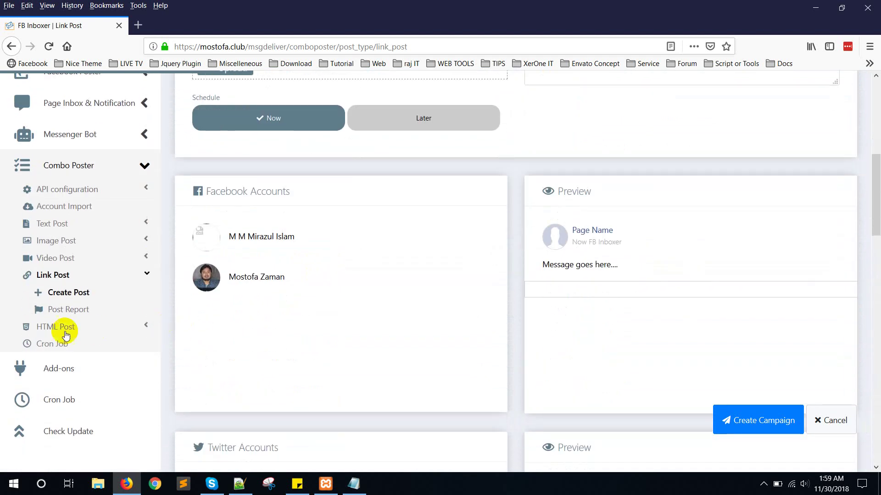
Open a new HTML Post form and look over its Medium, Blogger and WordPress account panels
left_click(89, 330)
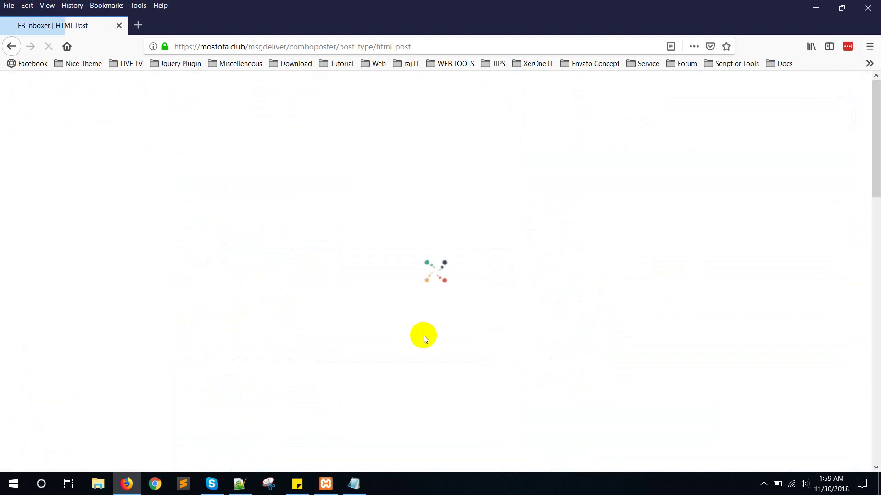
scroll(427, 333, "down", 6)
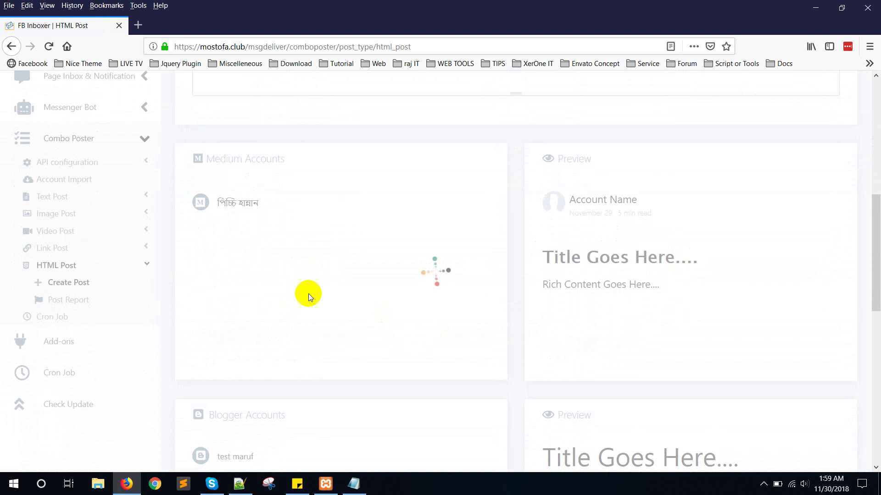
scroll(369, 335, "down", 4)
scroll(368, 317, "down", 6)
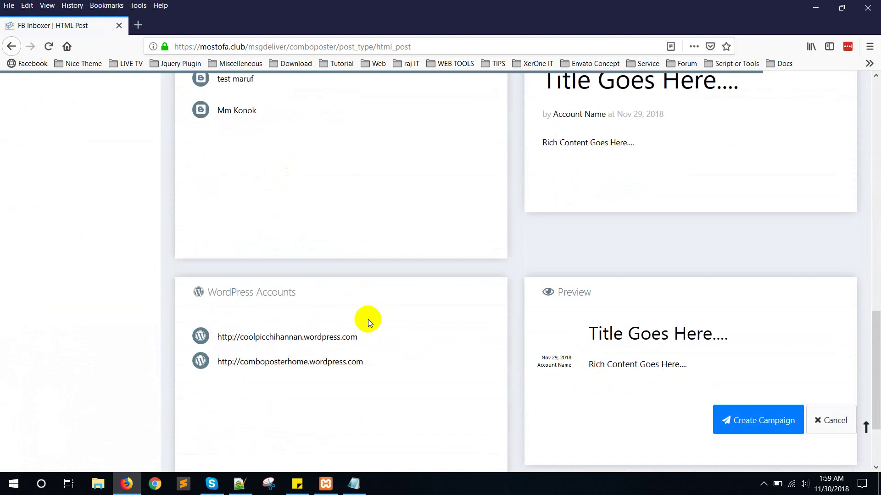
scroll(374, 326, "up", 15)
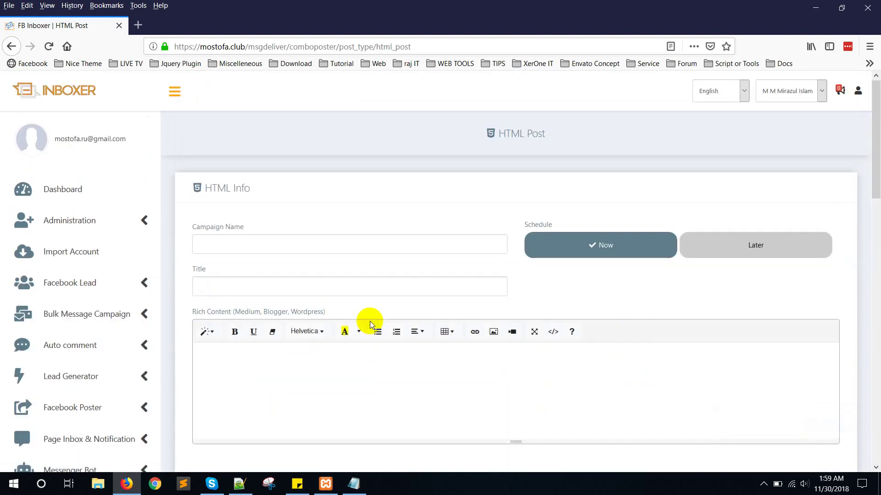
left_click(763, 484)
left_click(764, 438)
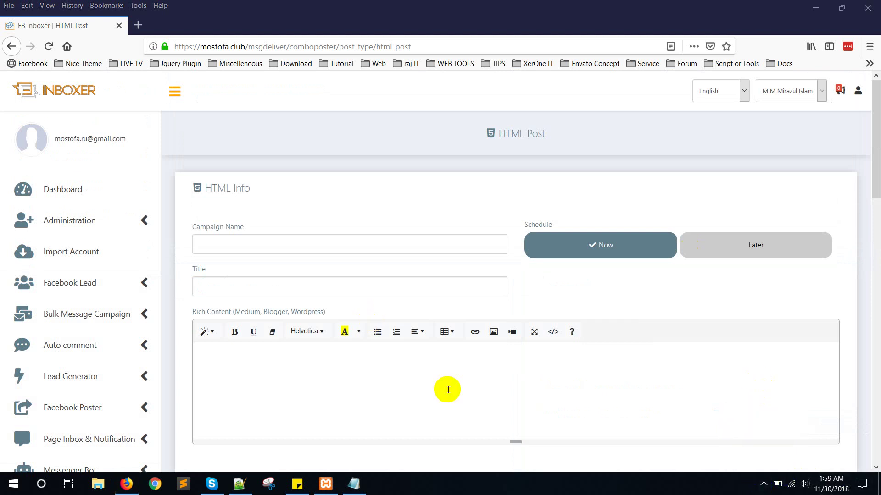